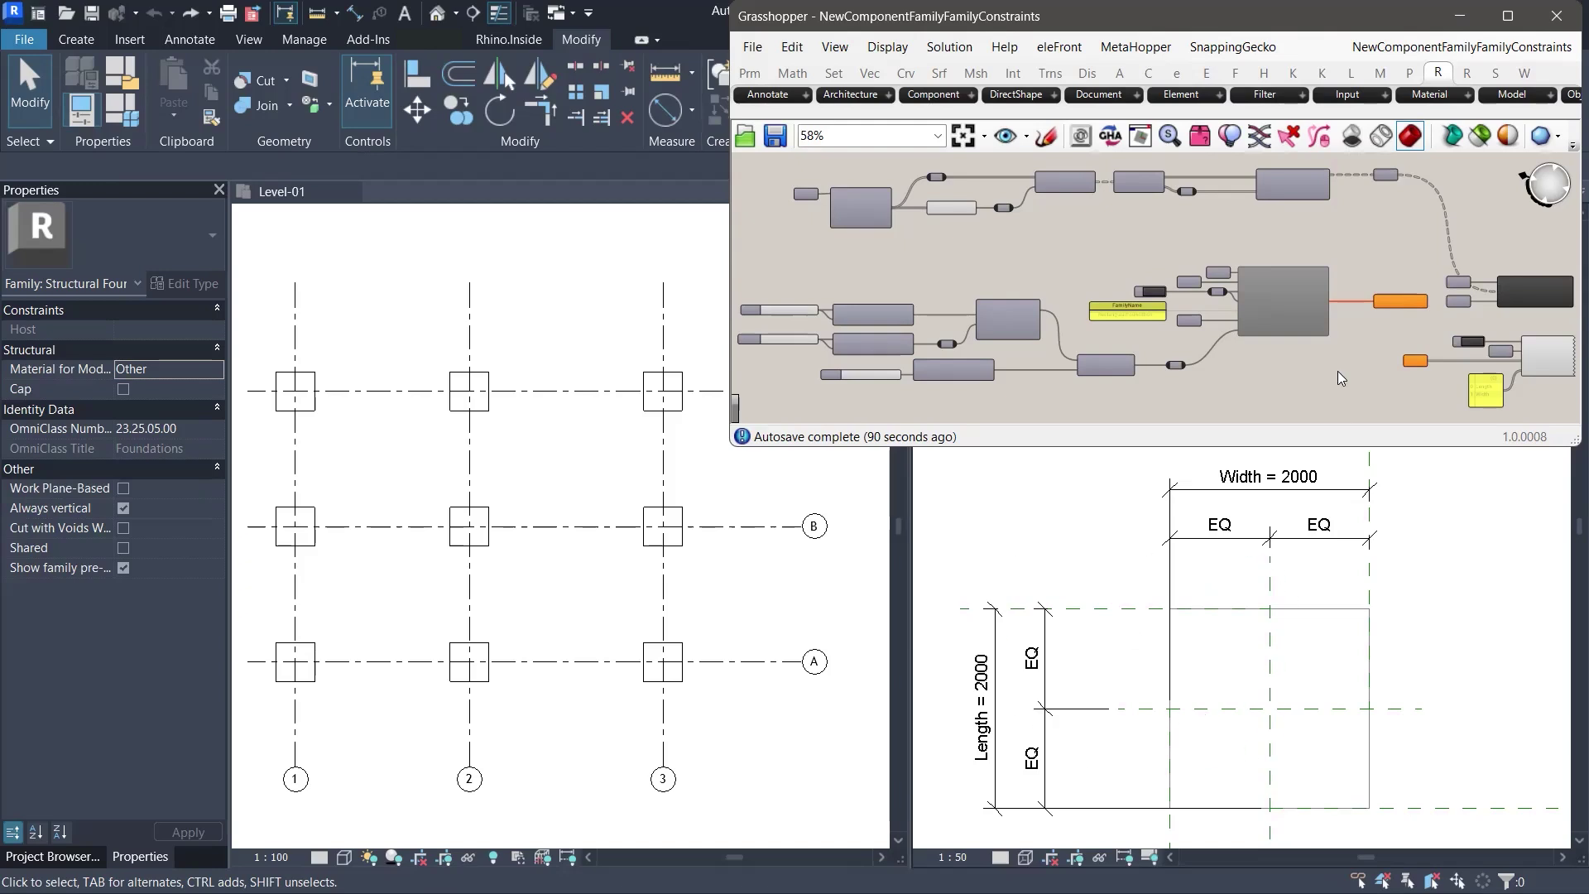
# Step: Enable the New Component Family node from the radial menu
pyautogui.scroll(3, 1349, 297)
pyautogui.middleClick(1256, 297)
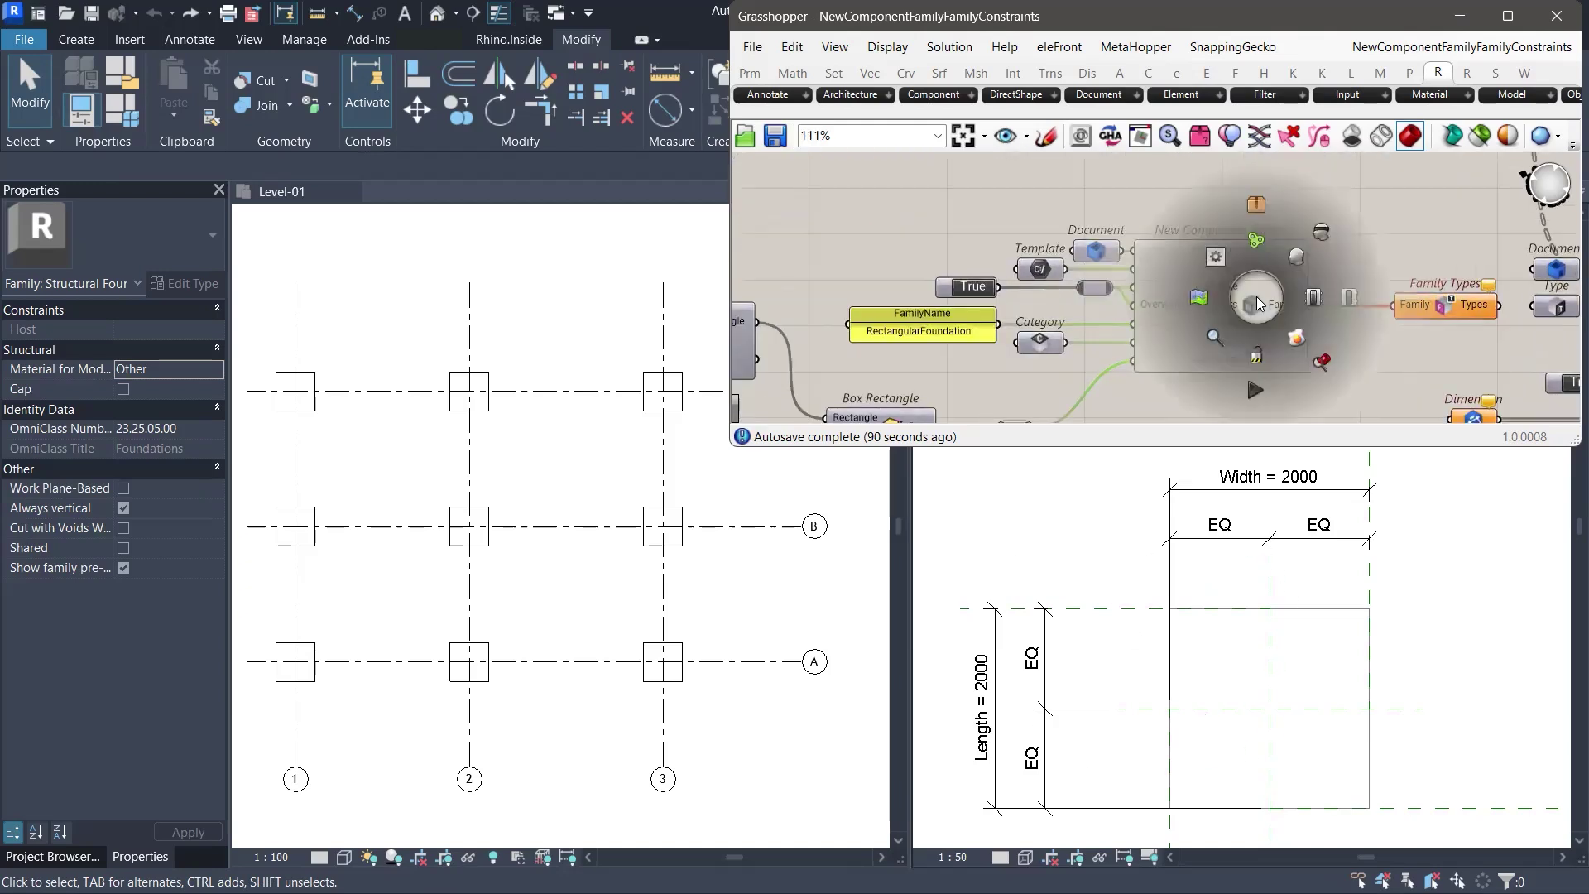
pyautogui.click(1312, 299)
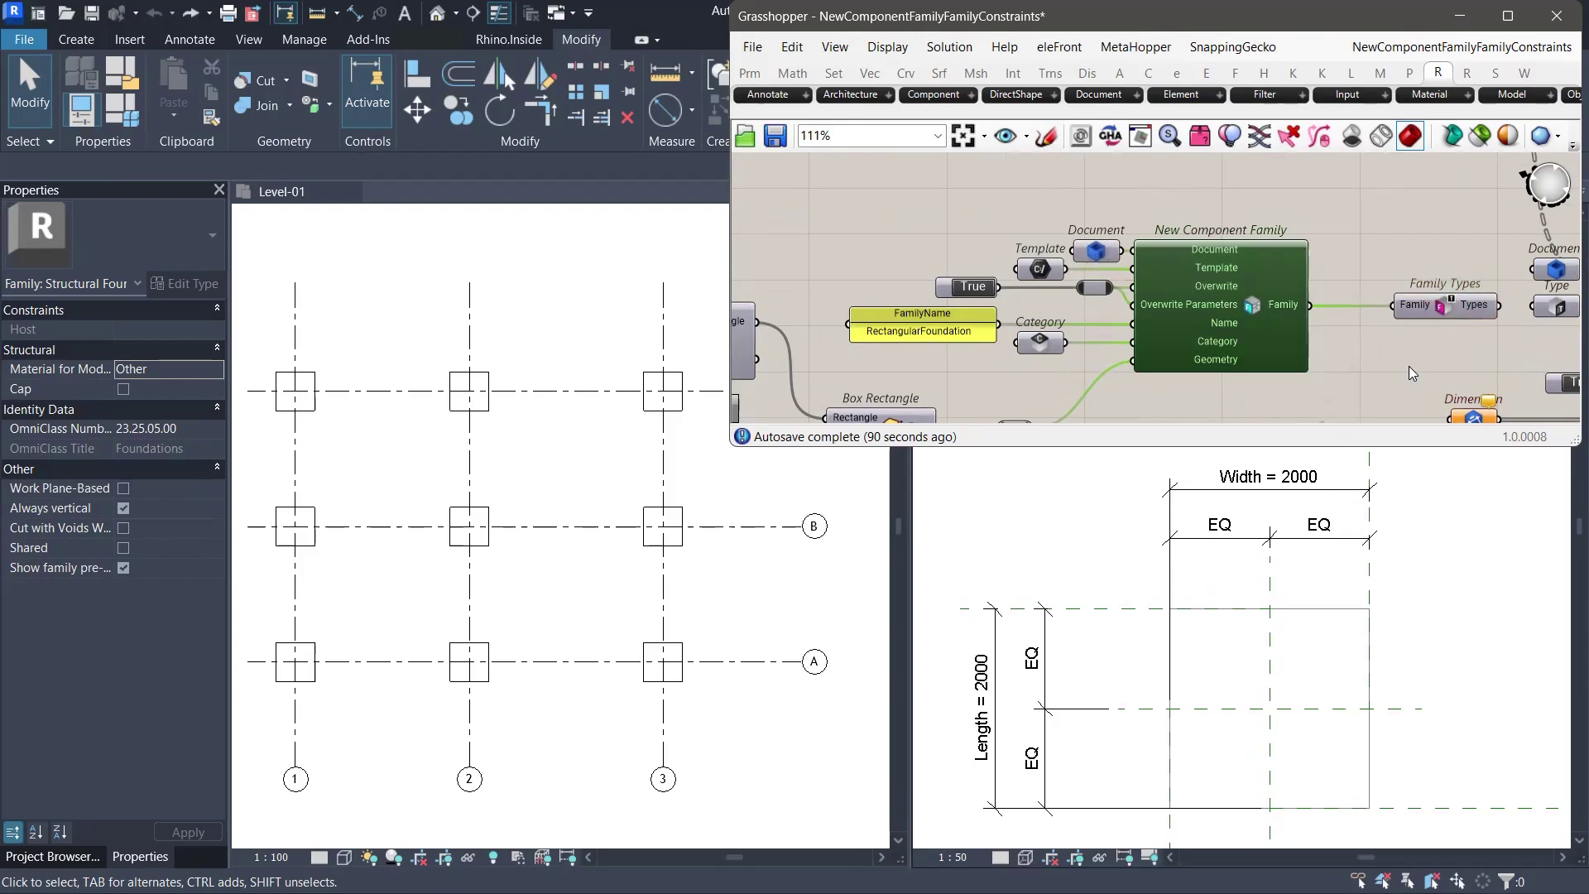
# Step: Set the Width slider to 3, widening the foundation family to 3000
pyautogui.moveTo(1409, 367); pyautogui.dragTo(1267, 336, button='right')
pyautogui.scroll(-3, 1282, 322)
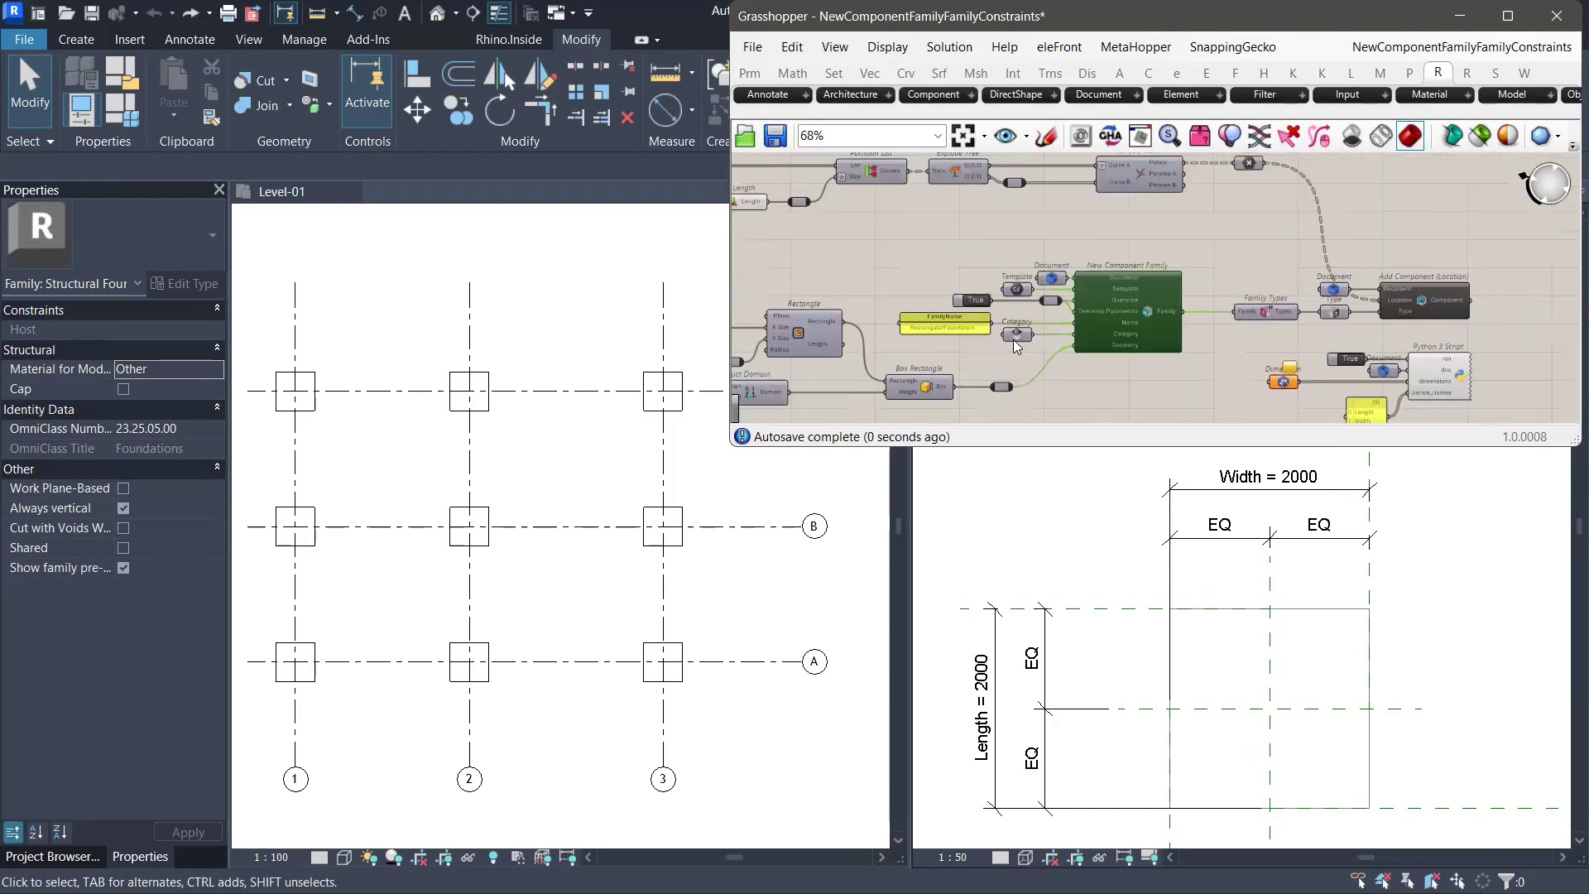
pyautogui.moveTo(1013, 338); pyautogui.dragTo(963, 357, button='right')
pyautogui.scroll(4, 869, 319)
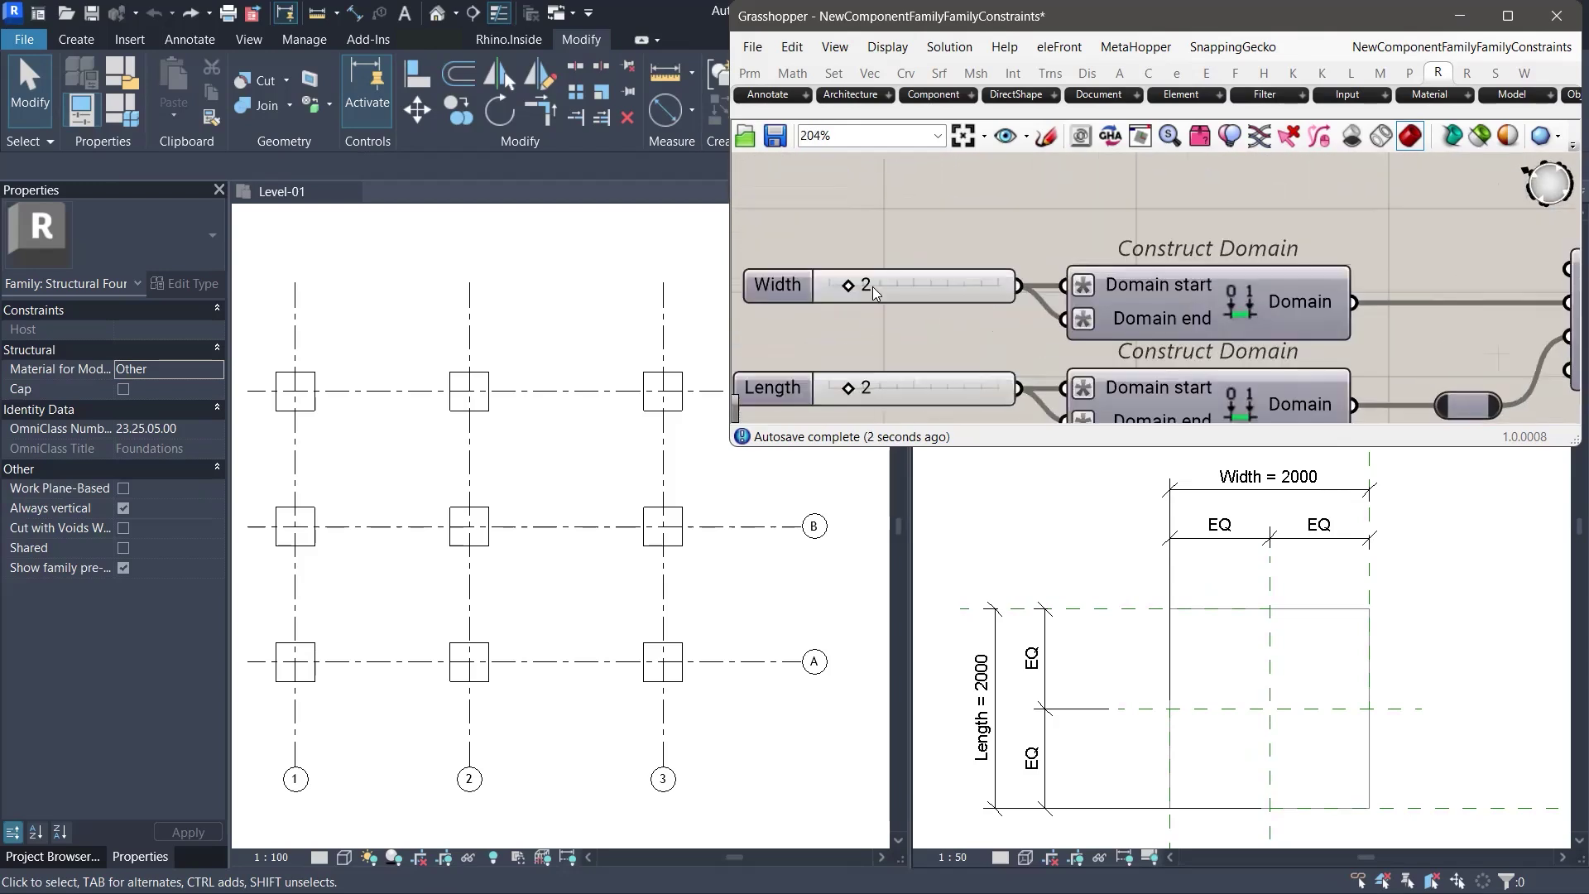
pyautogui.doubleClick(873, 287)
pyautogui.write('3')
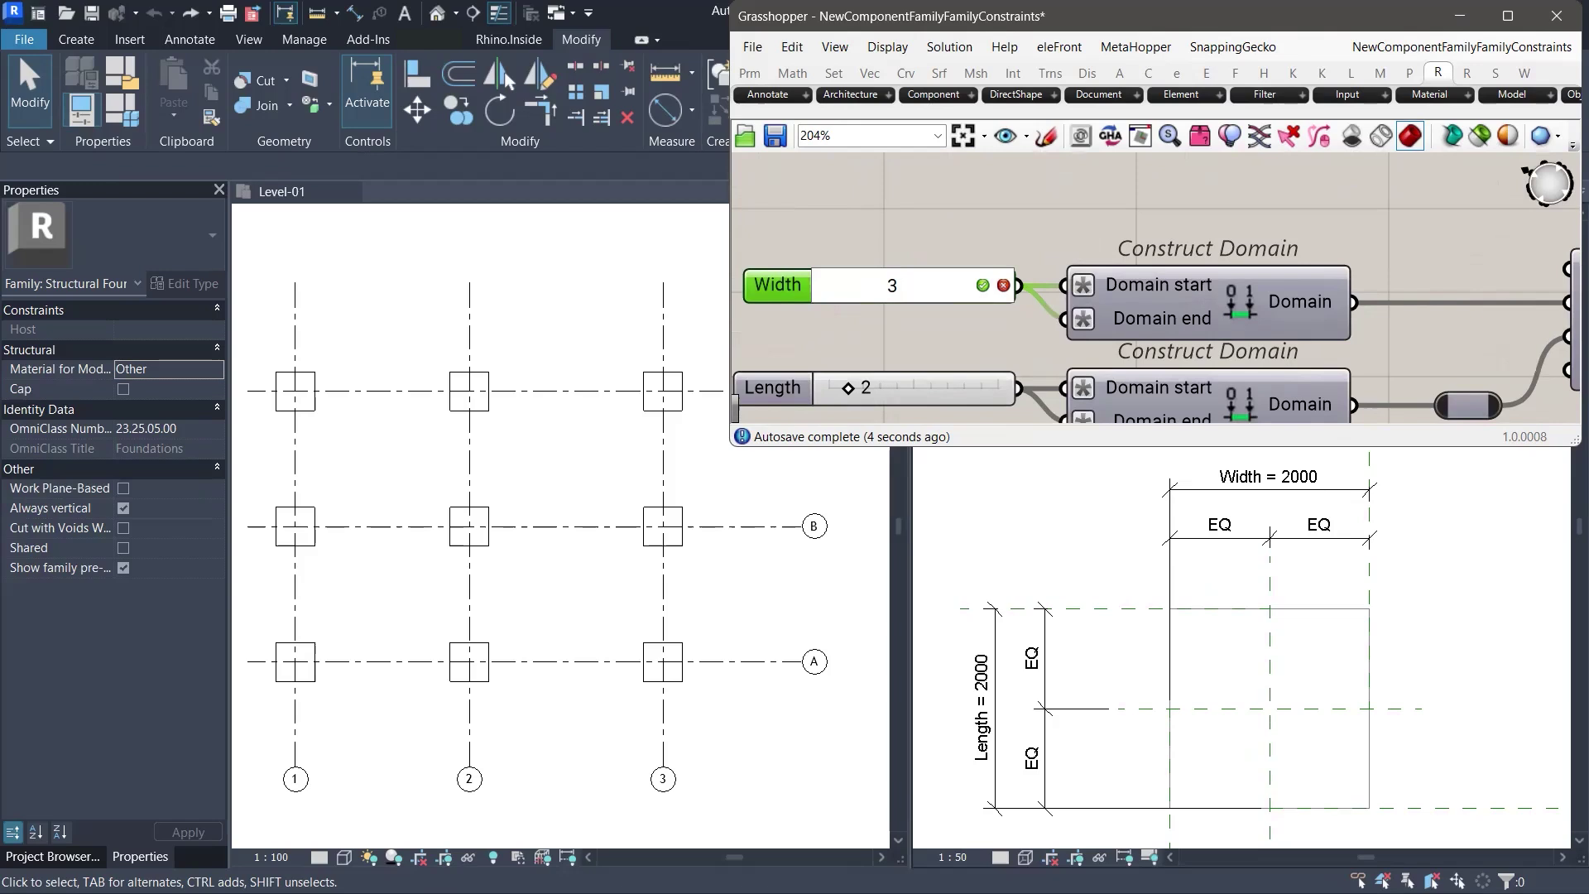
pyautogui.press('Return')
# Step: Show the New Component Family node's unsatisfied-constraints error message
pyautogui.scroll(-4, 918, 288)
pyautogui.scroll(2, 1423, 323)
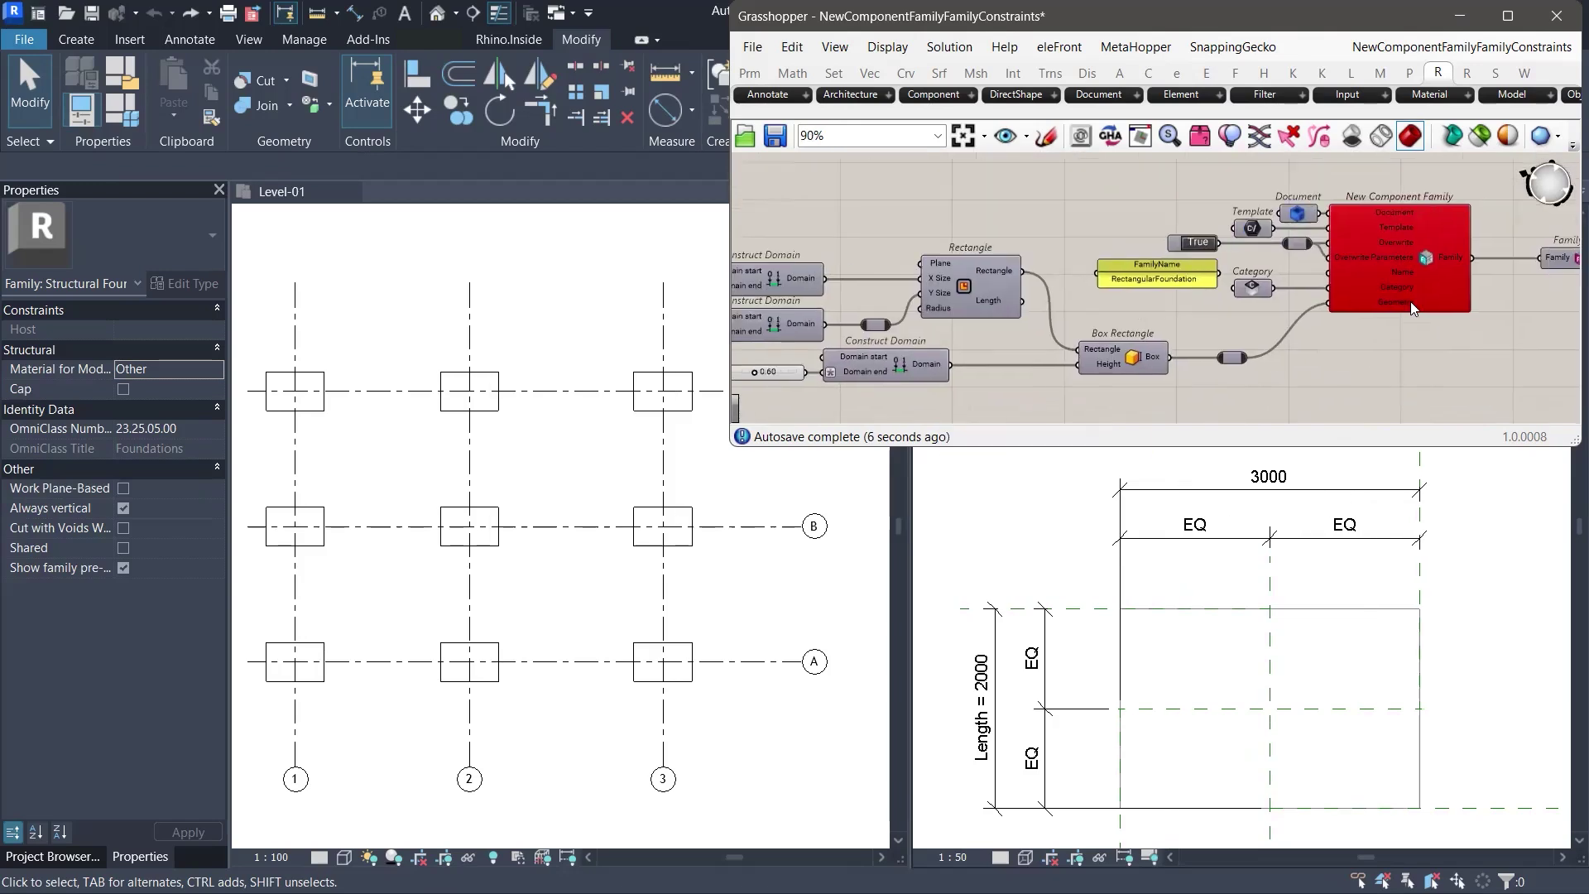
pyautogui.moveTo(1369, 331); pyautogui.dragTo(1267, 342, button='right')
pyautogui.scroll(3, 1282, 317)
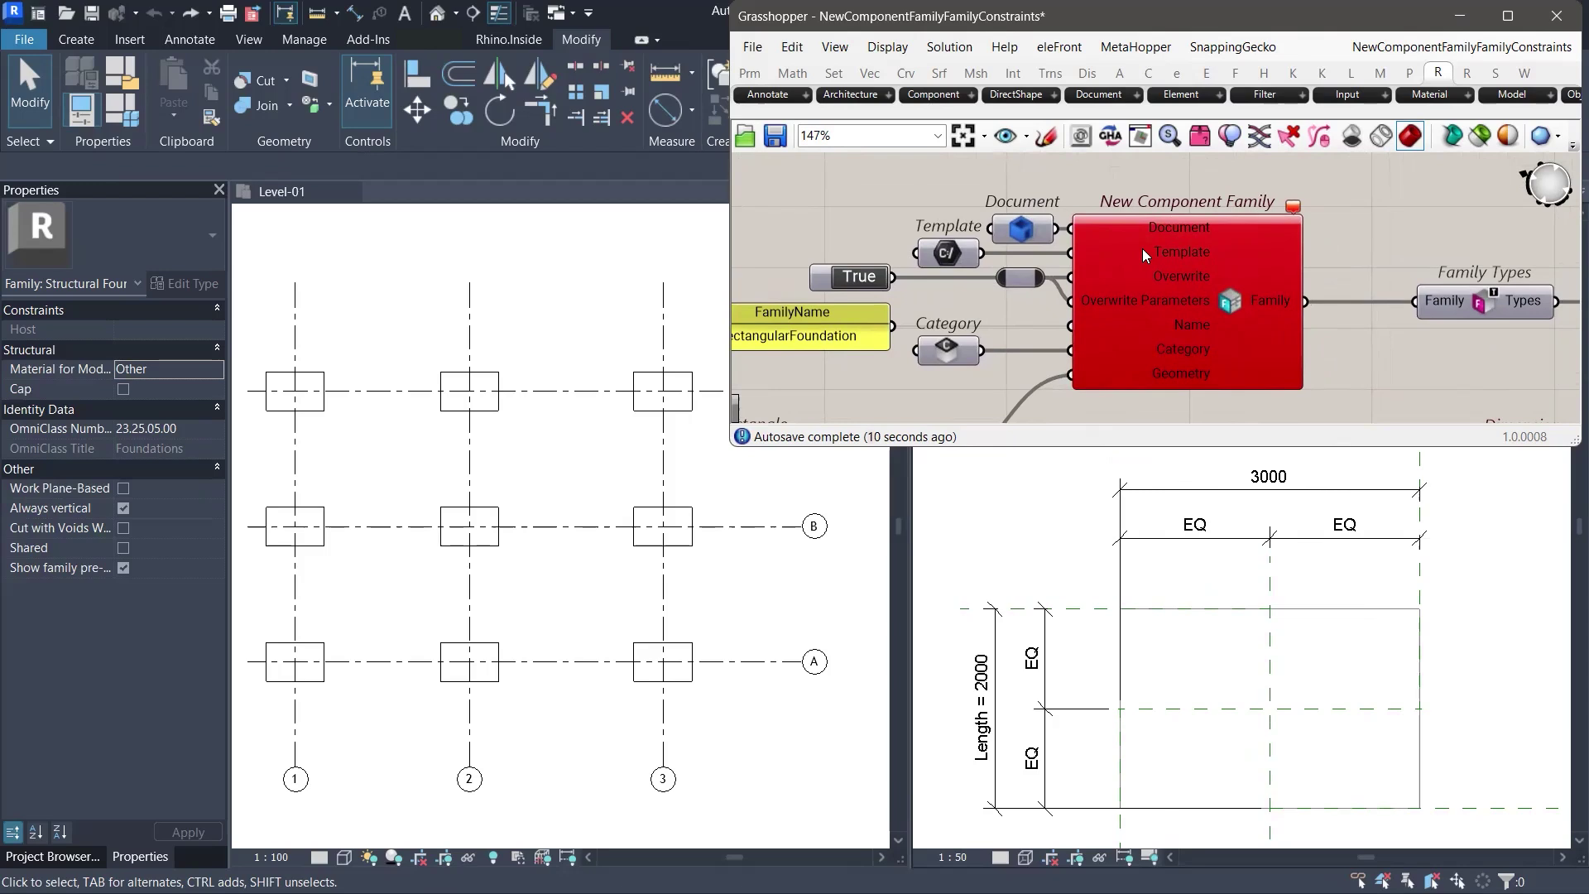
pyautogui.click(1292, 208)
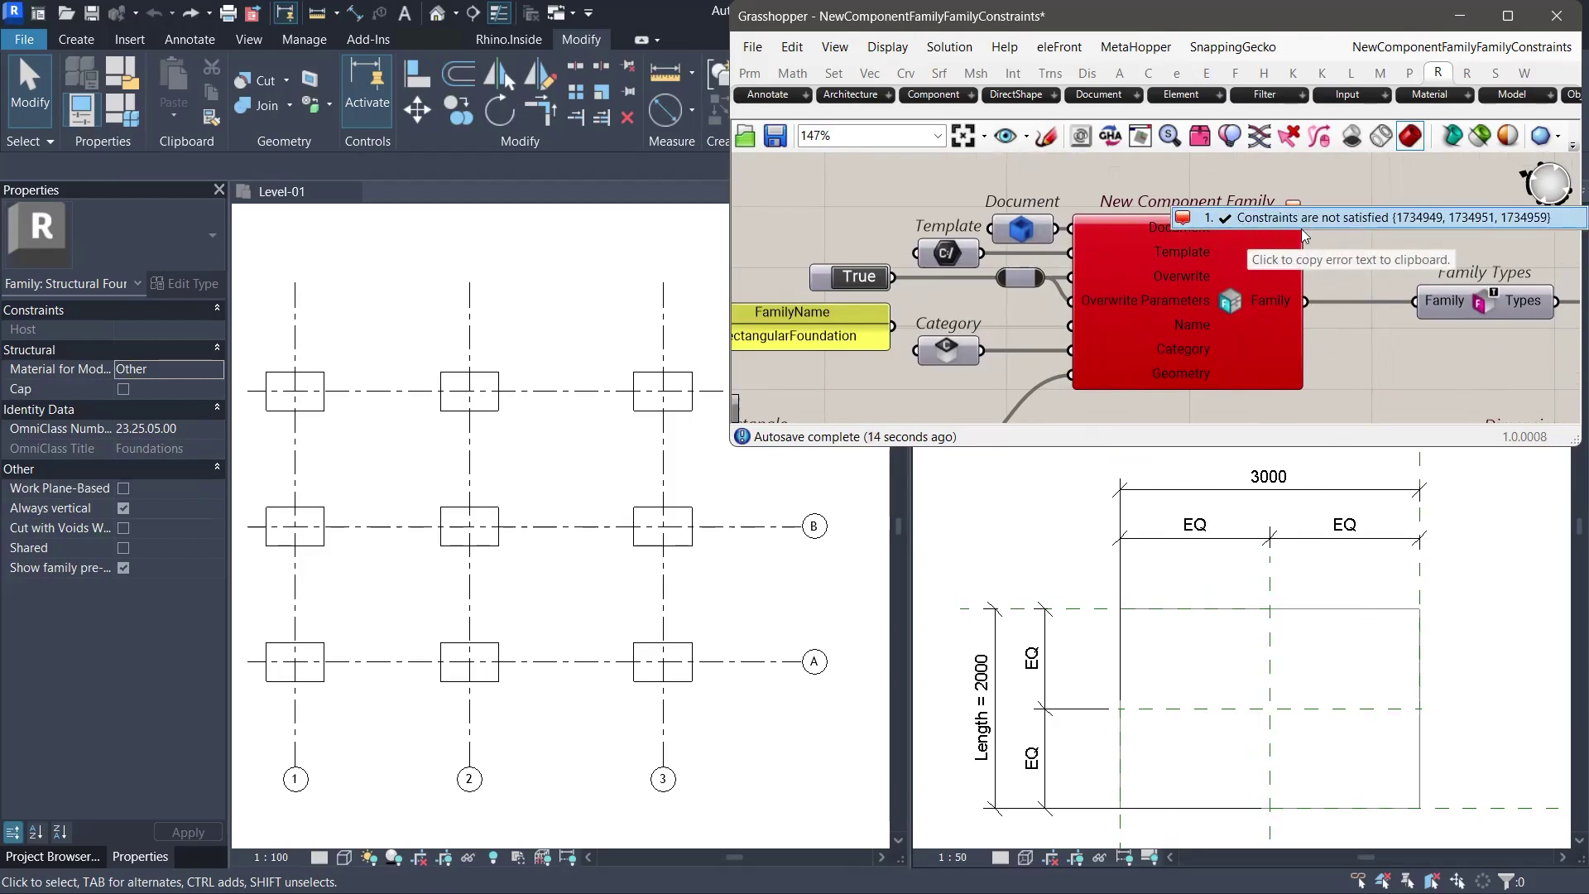
pyautogui.scroll(-2, 1198, 374)
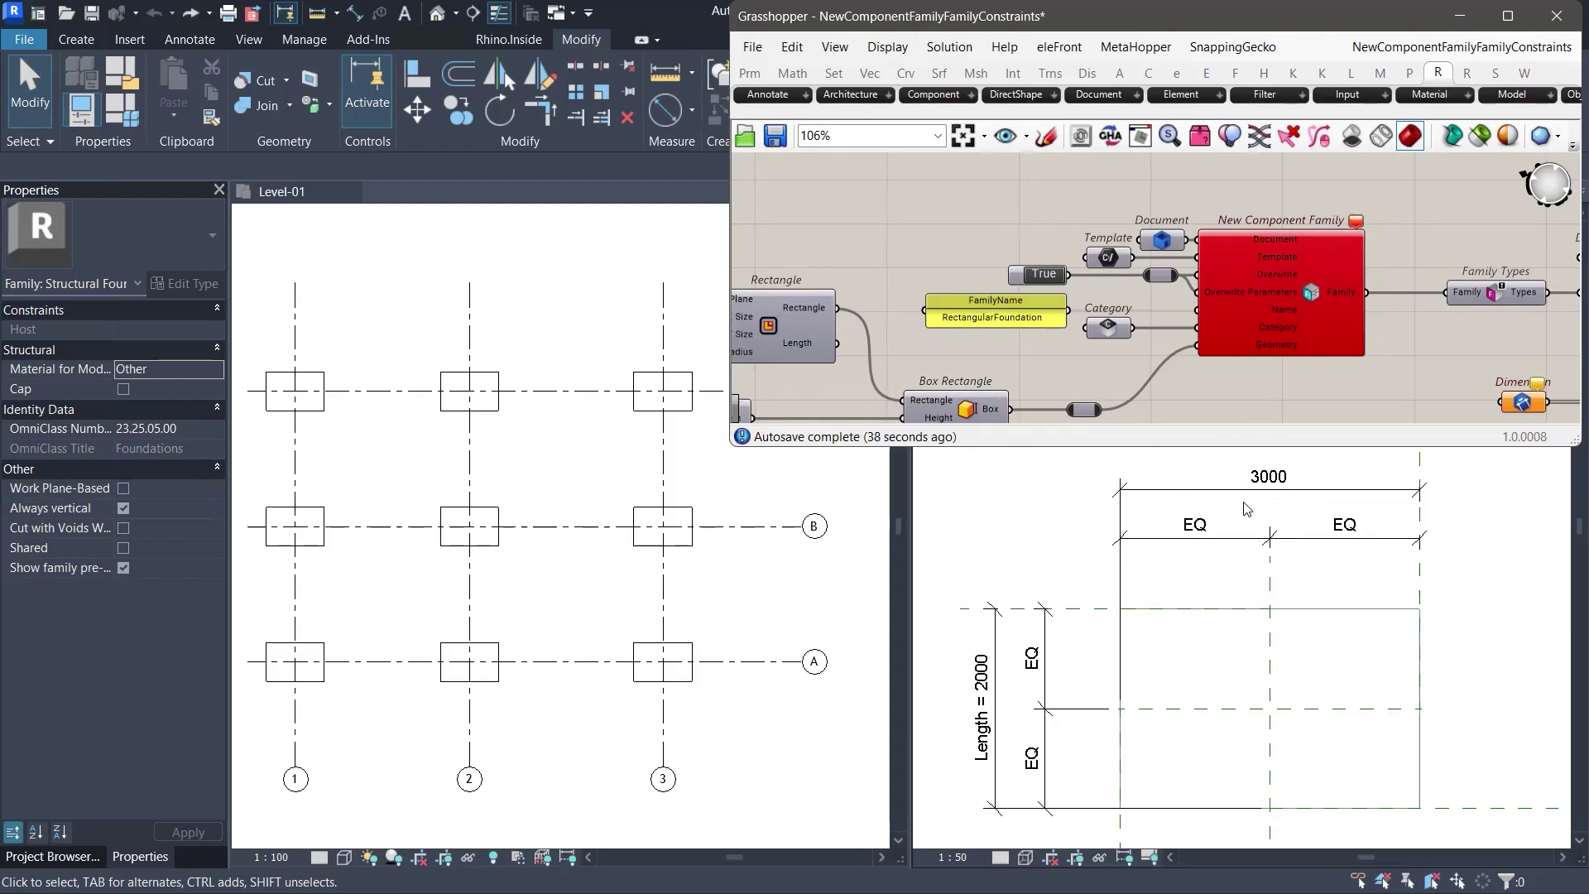
# Step: Set the Width slider back to 2
pyautogui.middleClick(906, 193)
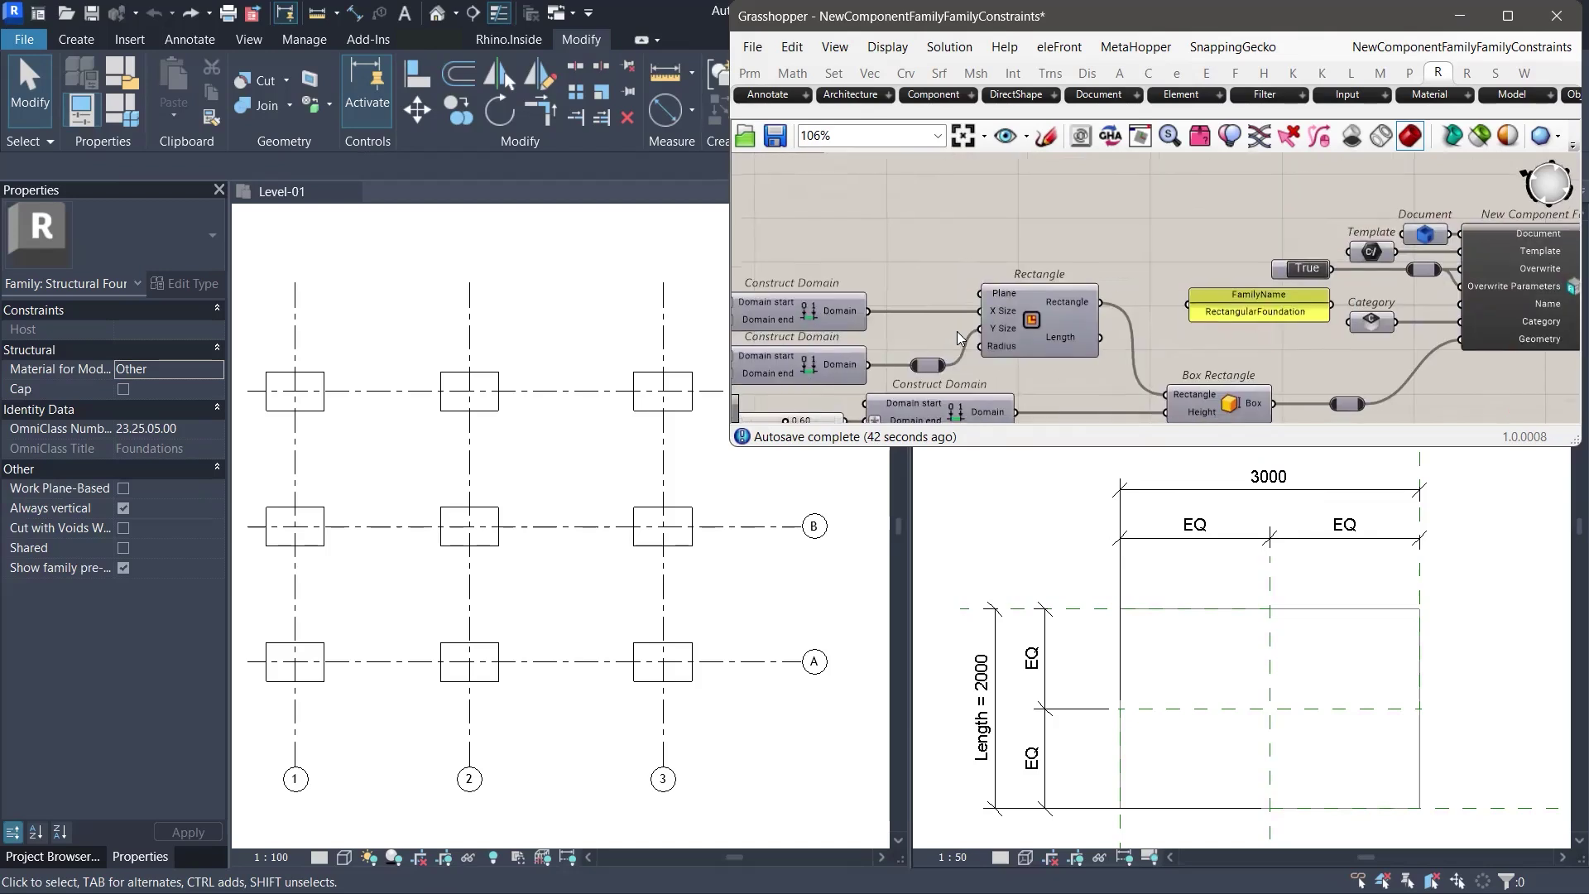
pyautogui.doubleClick(866, 284)
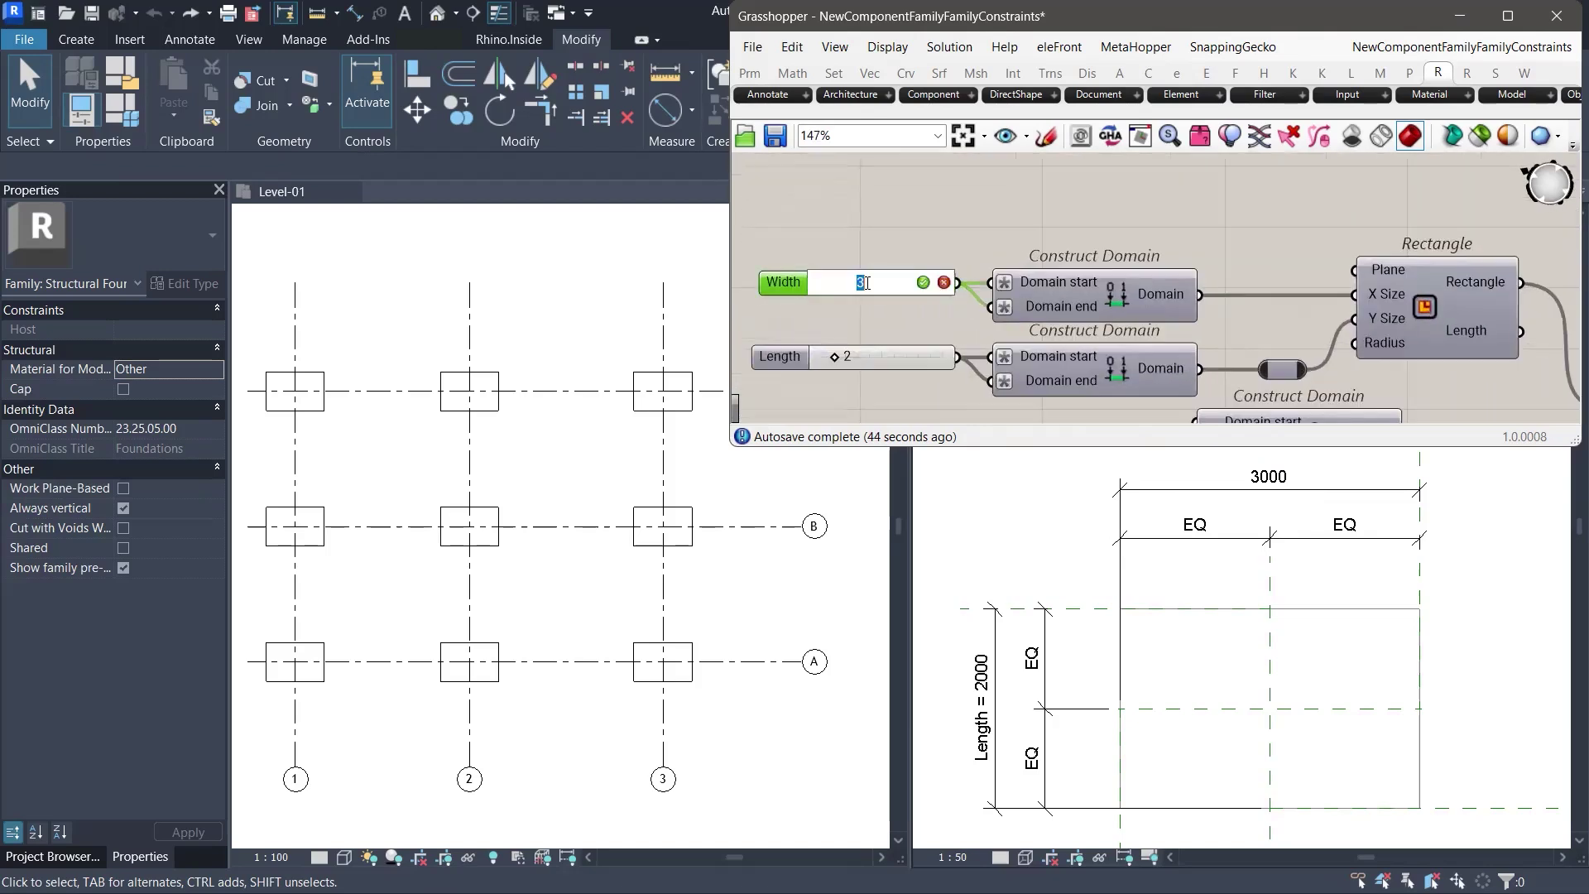
pyautogui.write('2')
pyautogui.press('Return')
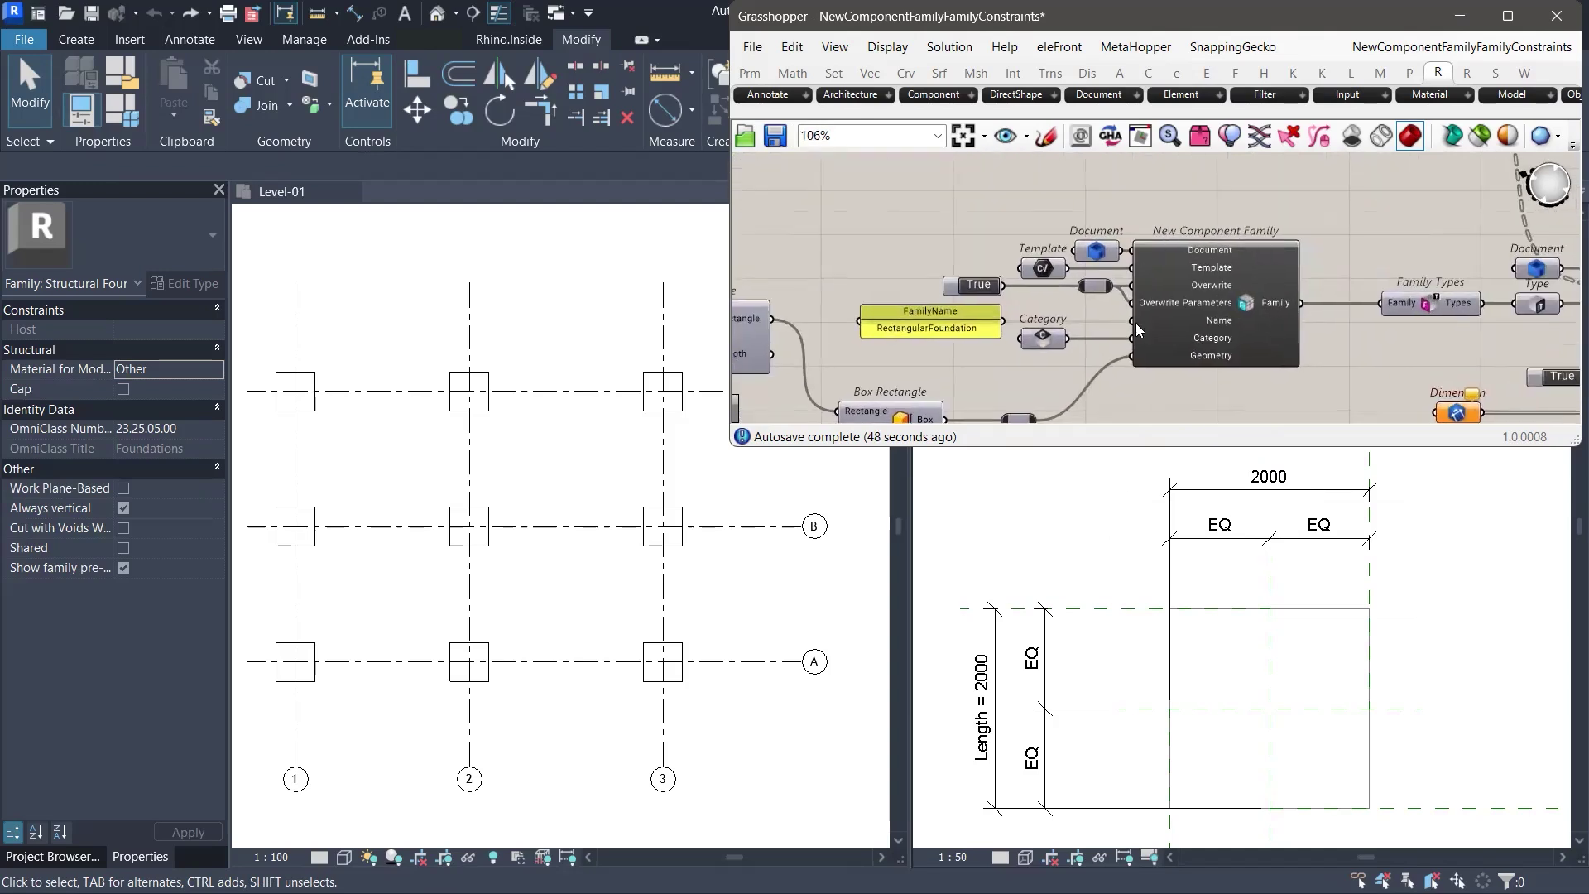
# Step: Try a Length of 3 on the Length slider
pyautogui.moveTo(1209, 337); pyautogui.dragTo(1221, 322, button='right')
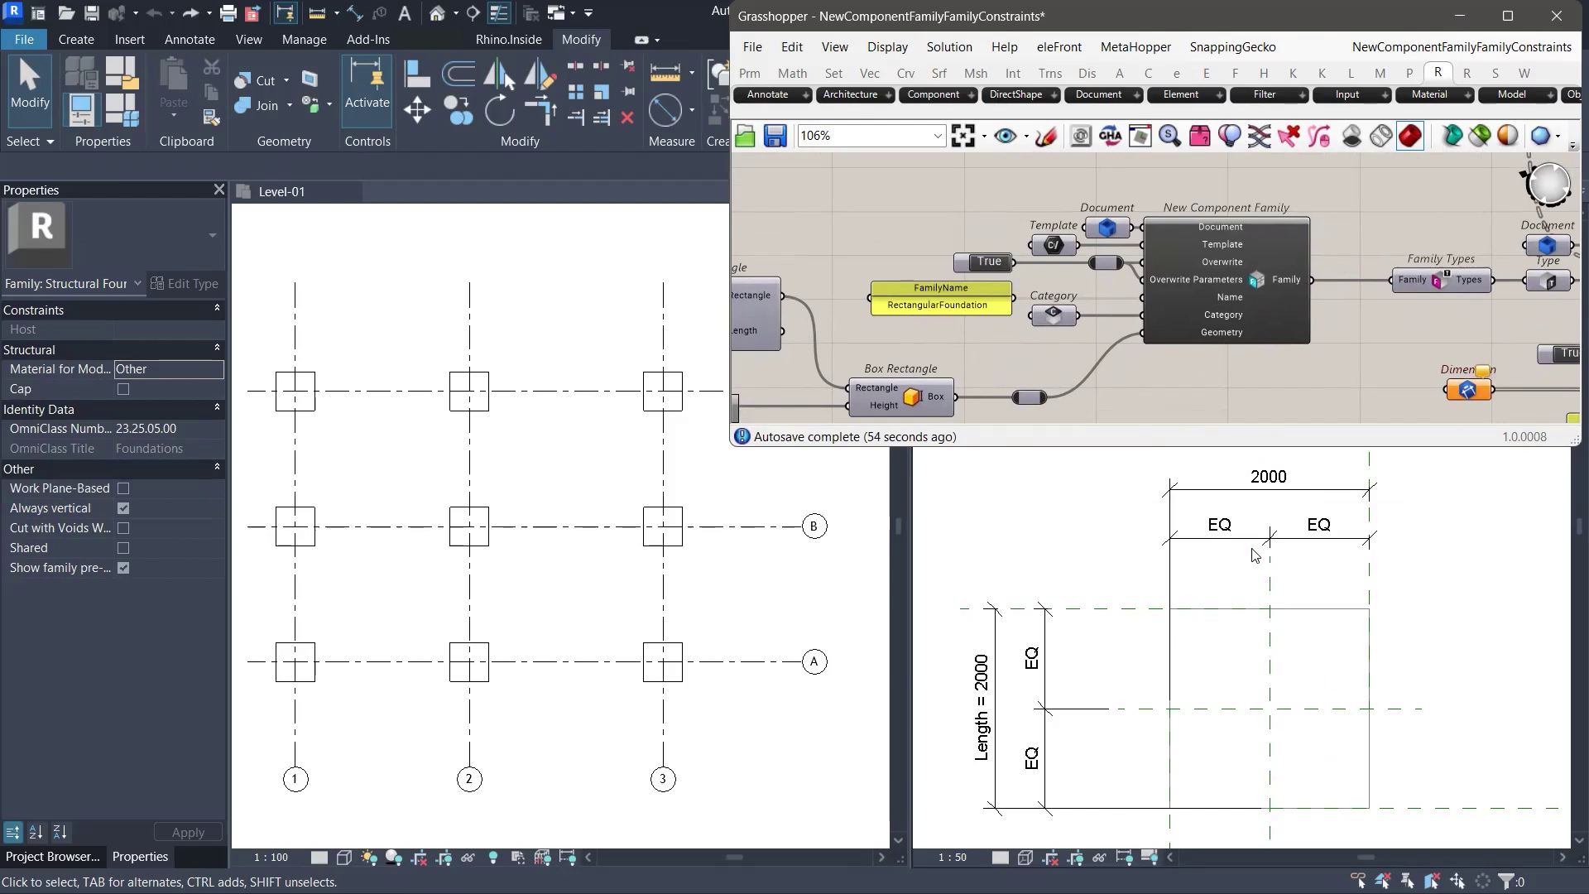
pyautogui.moveTo(986, 353); pyautogui.dragTo(1024, 308, button='right')
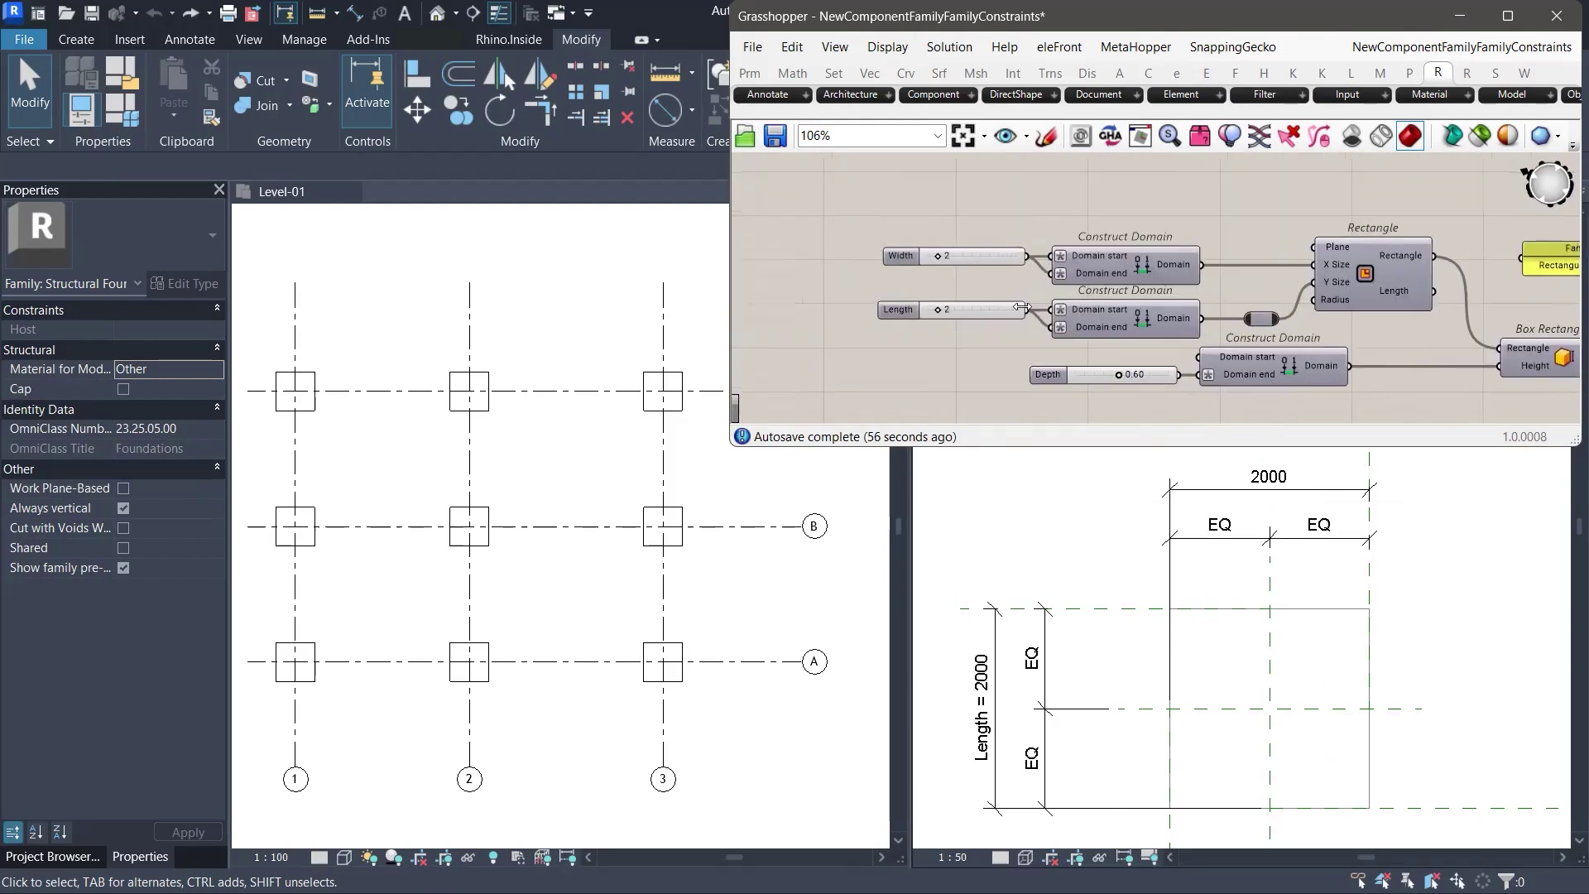
pyautogui.scroll(3, 993, 308)
pyautogui.click(970, 309)
pyautogui.doubleClick(970, 308)
pyautogui.write('3')
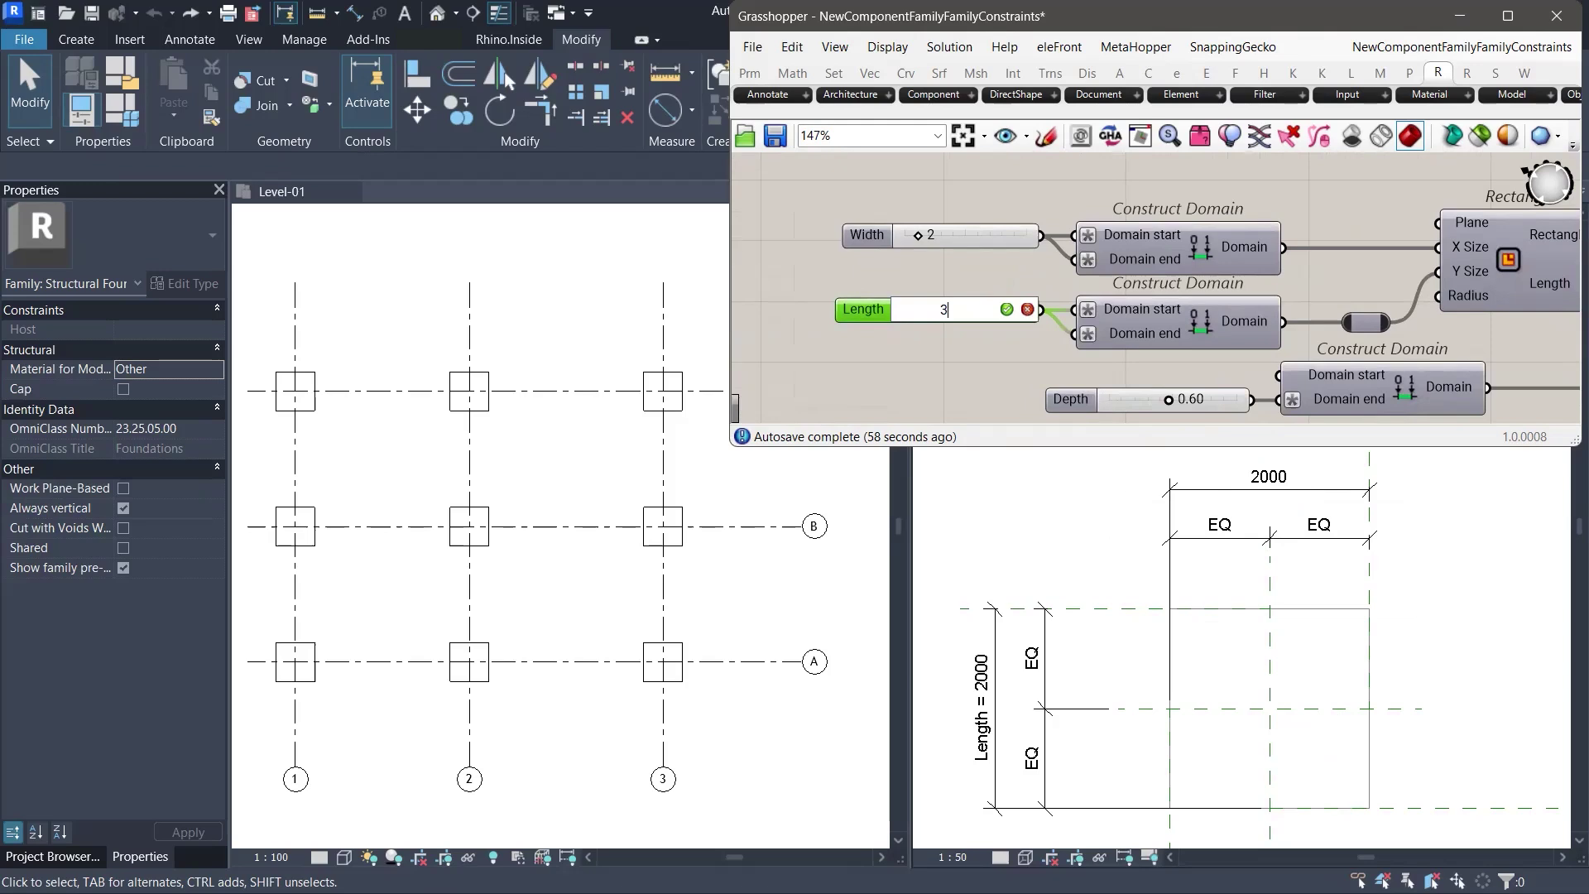
pyautogui.press('Return')
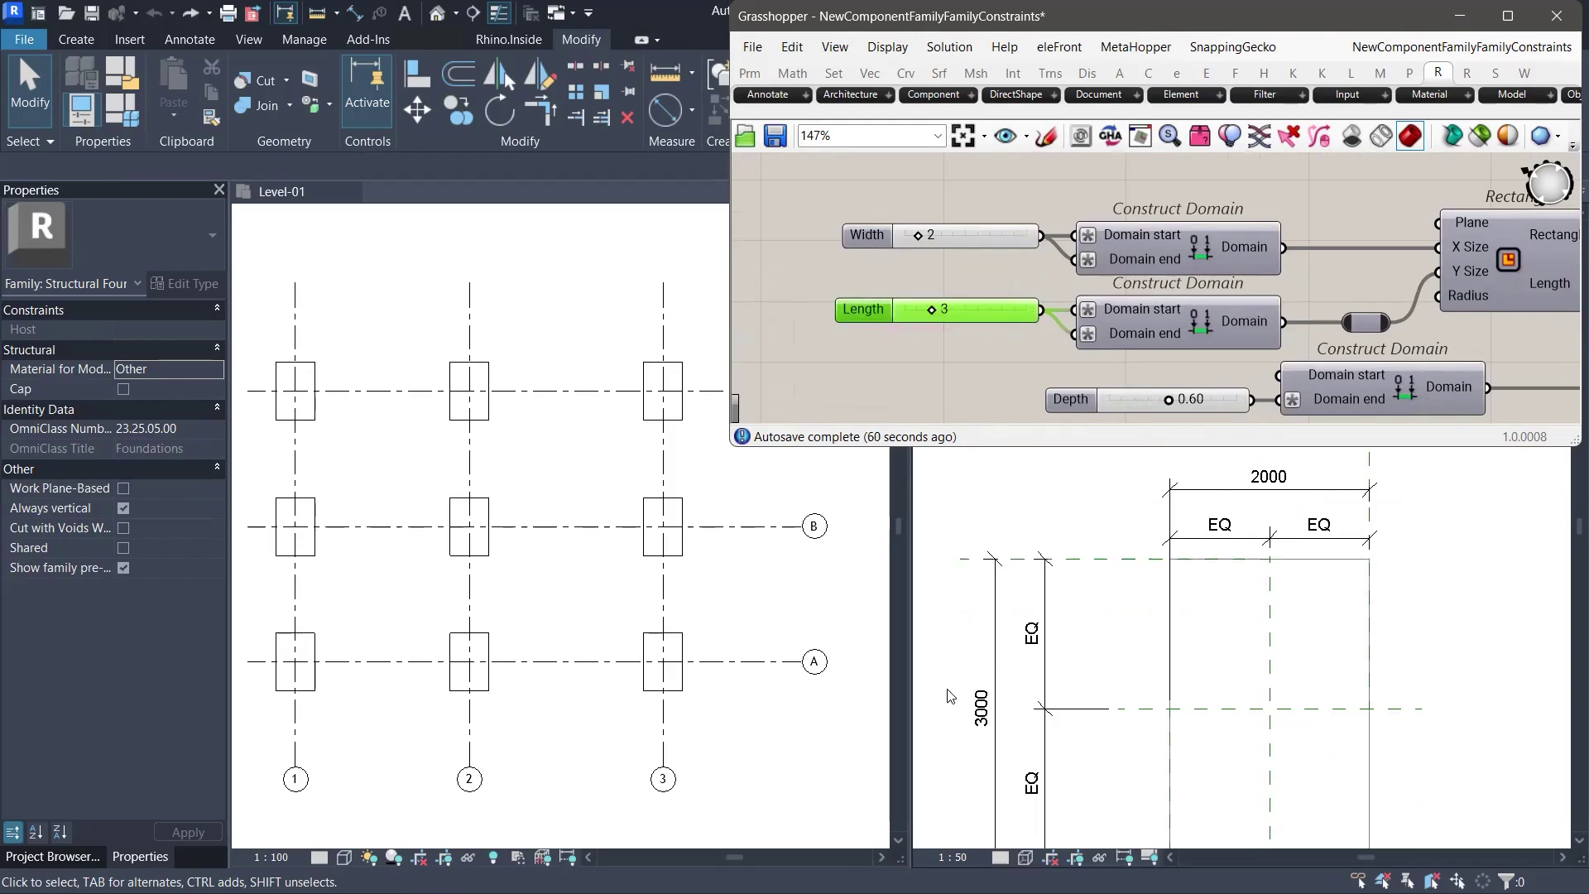
# Step: Return the Length slider to 2, restoring the 2000 by 2000 foundation
pyautogui.doubleClick(948, 314)
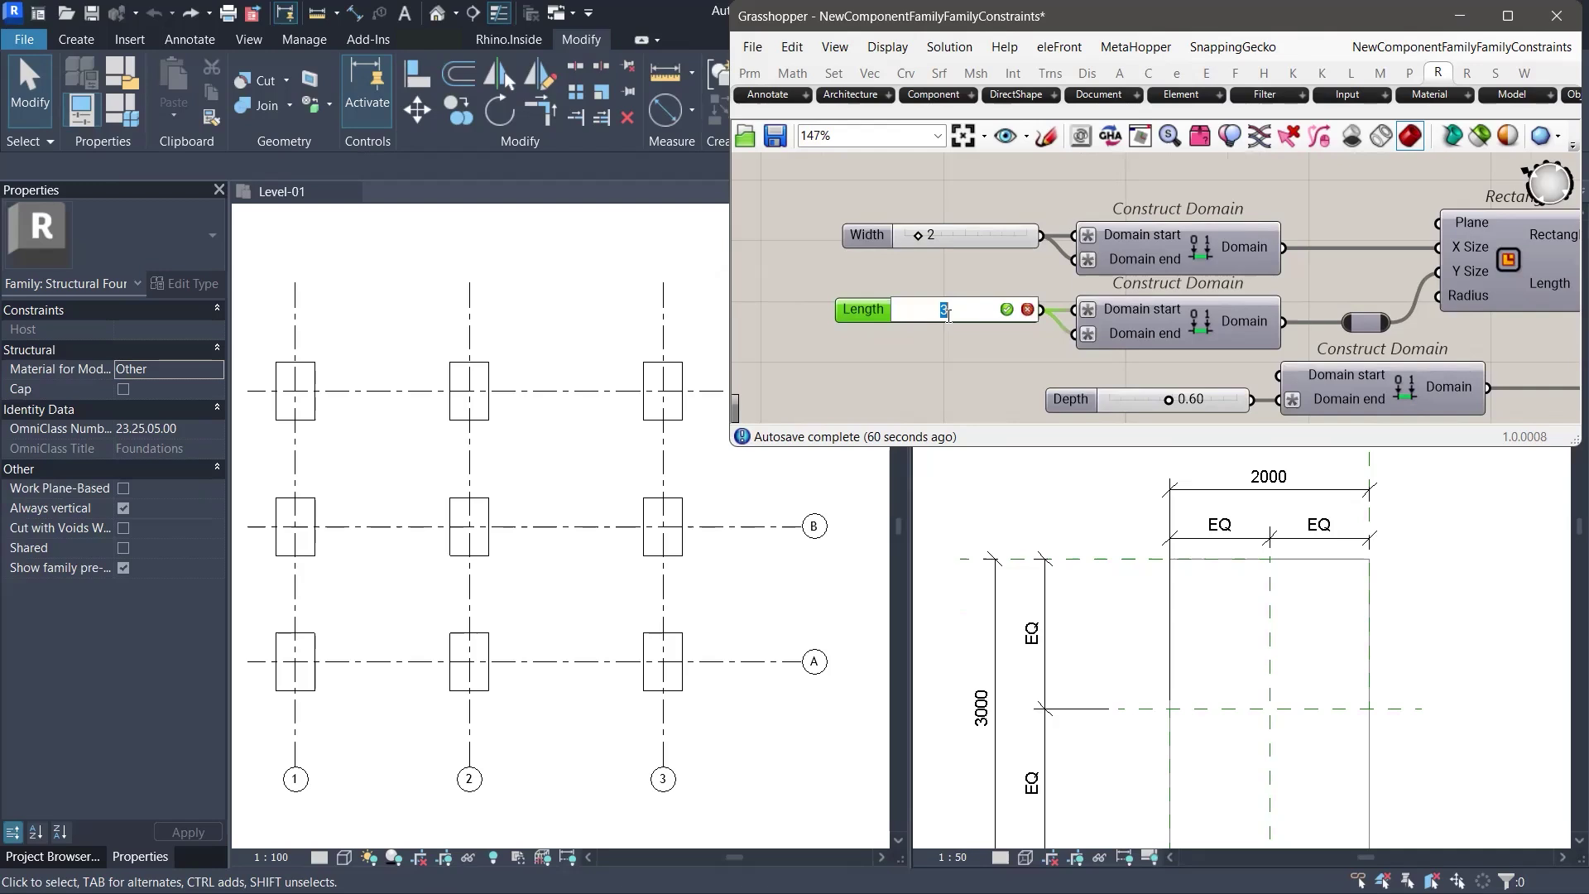
pyautogui.write('2')
pyautogui.press('Return')
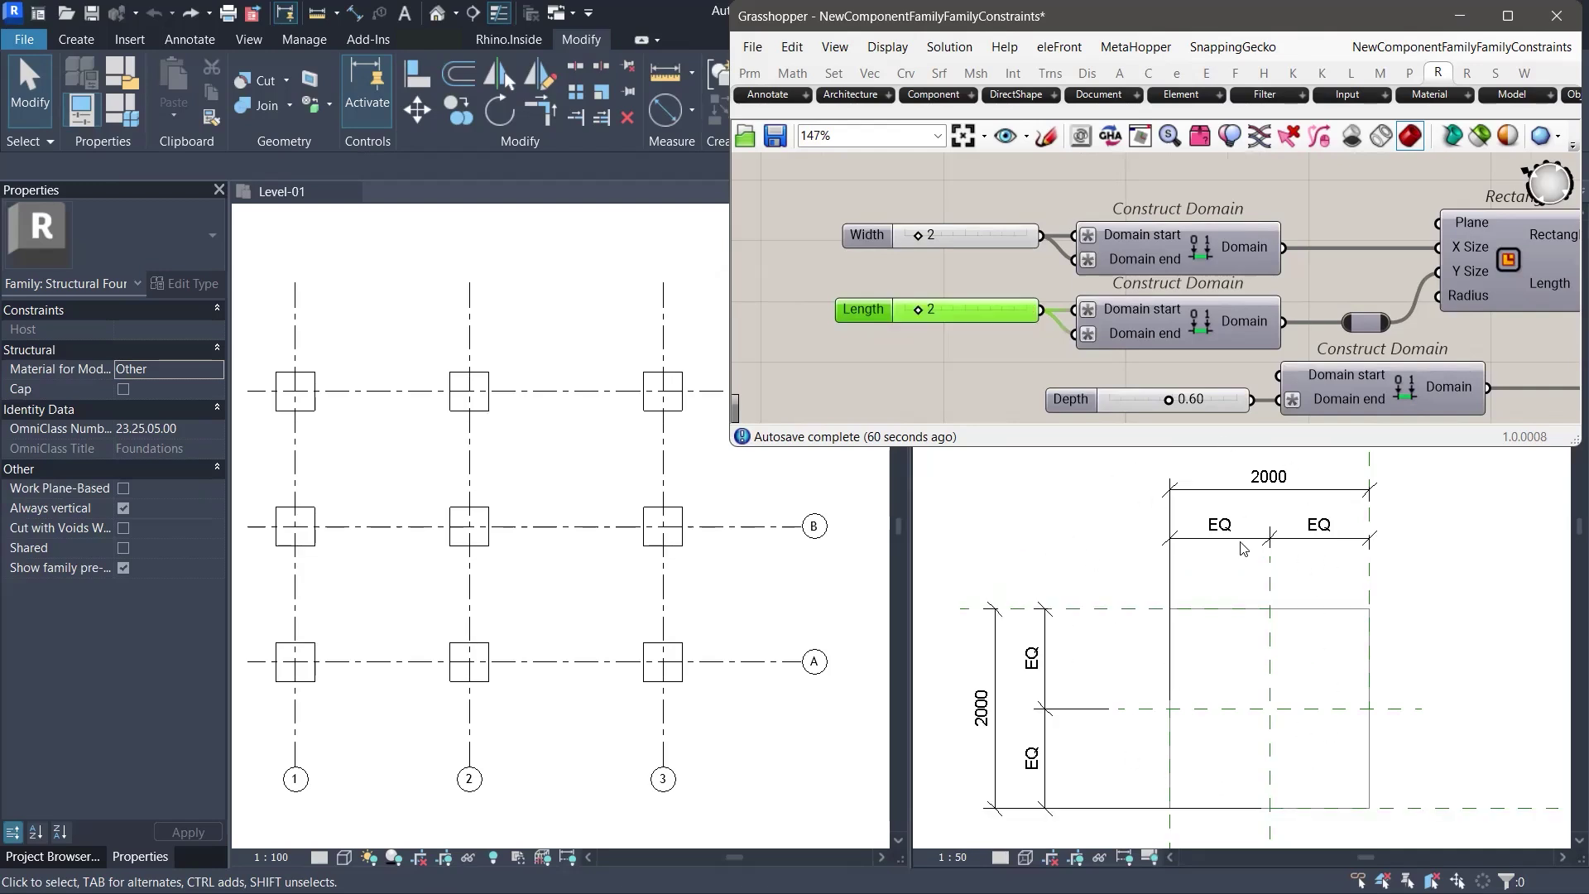
pyautogui.scroll(-3, 963, 344)
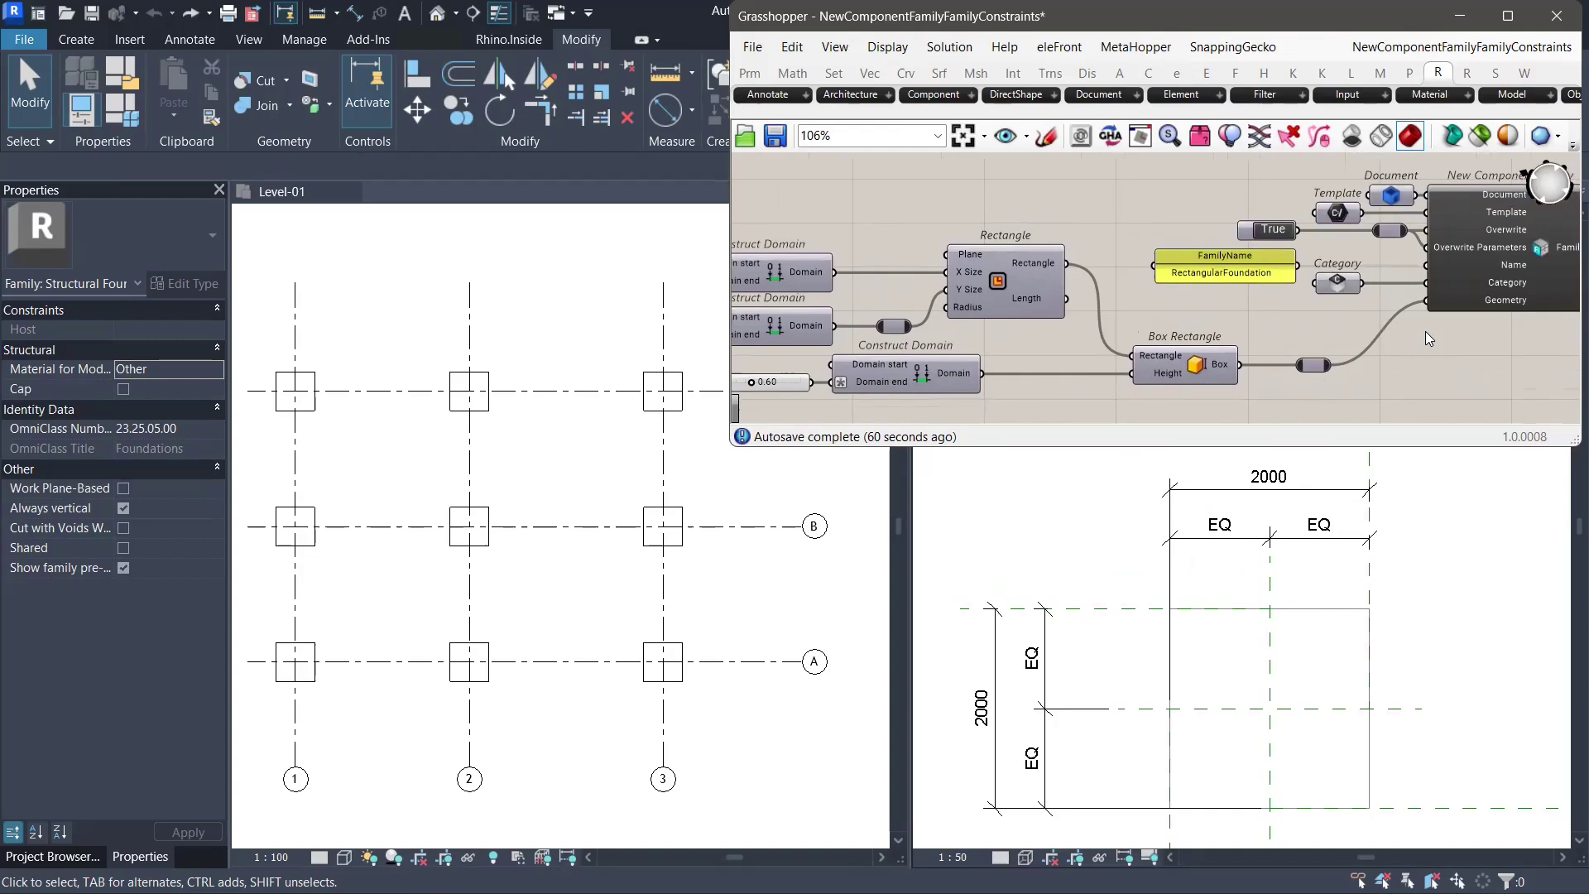
pyautogui.moveTo(1424, 332); pyautogui.dragTo(1178, 353, button='right')
pyautogui.scroll(2, 1178, 353)
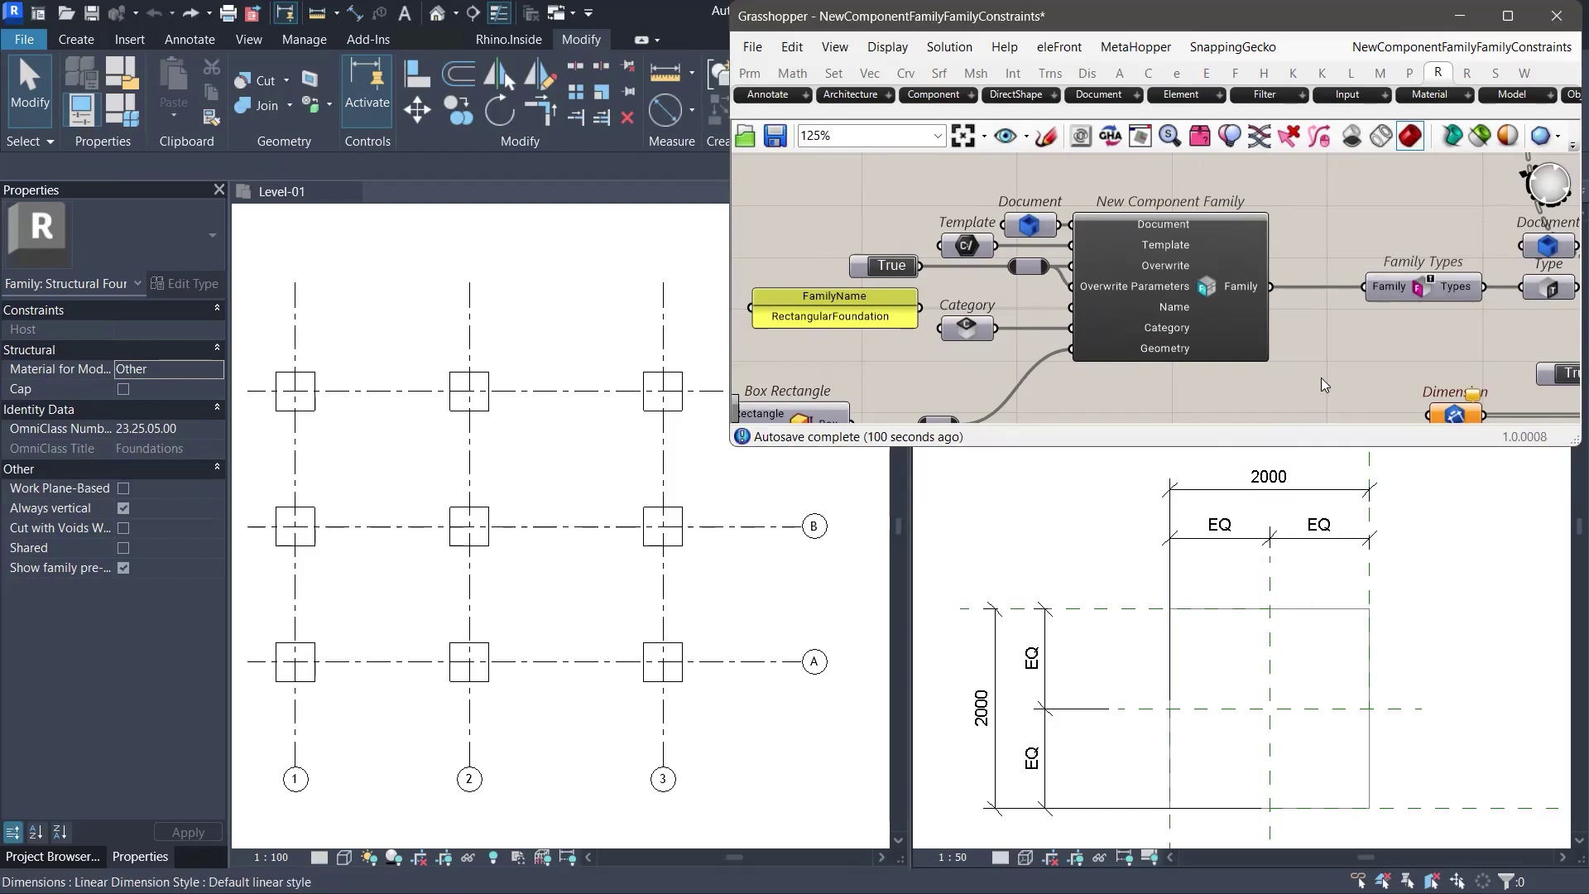
# Step: Pick the vertical and horizontal 2000 dimensions for the Dimension parameter to label them Length and Width
pyautogui.moveTo(1454, 366); pyautogui.dragTo(1182, 287, button='right')
pyautogui.rightClick(1183, 335)
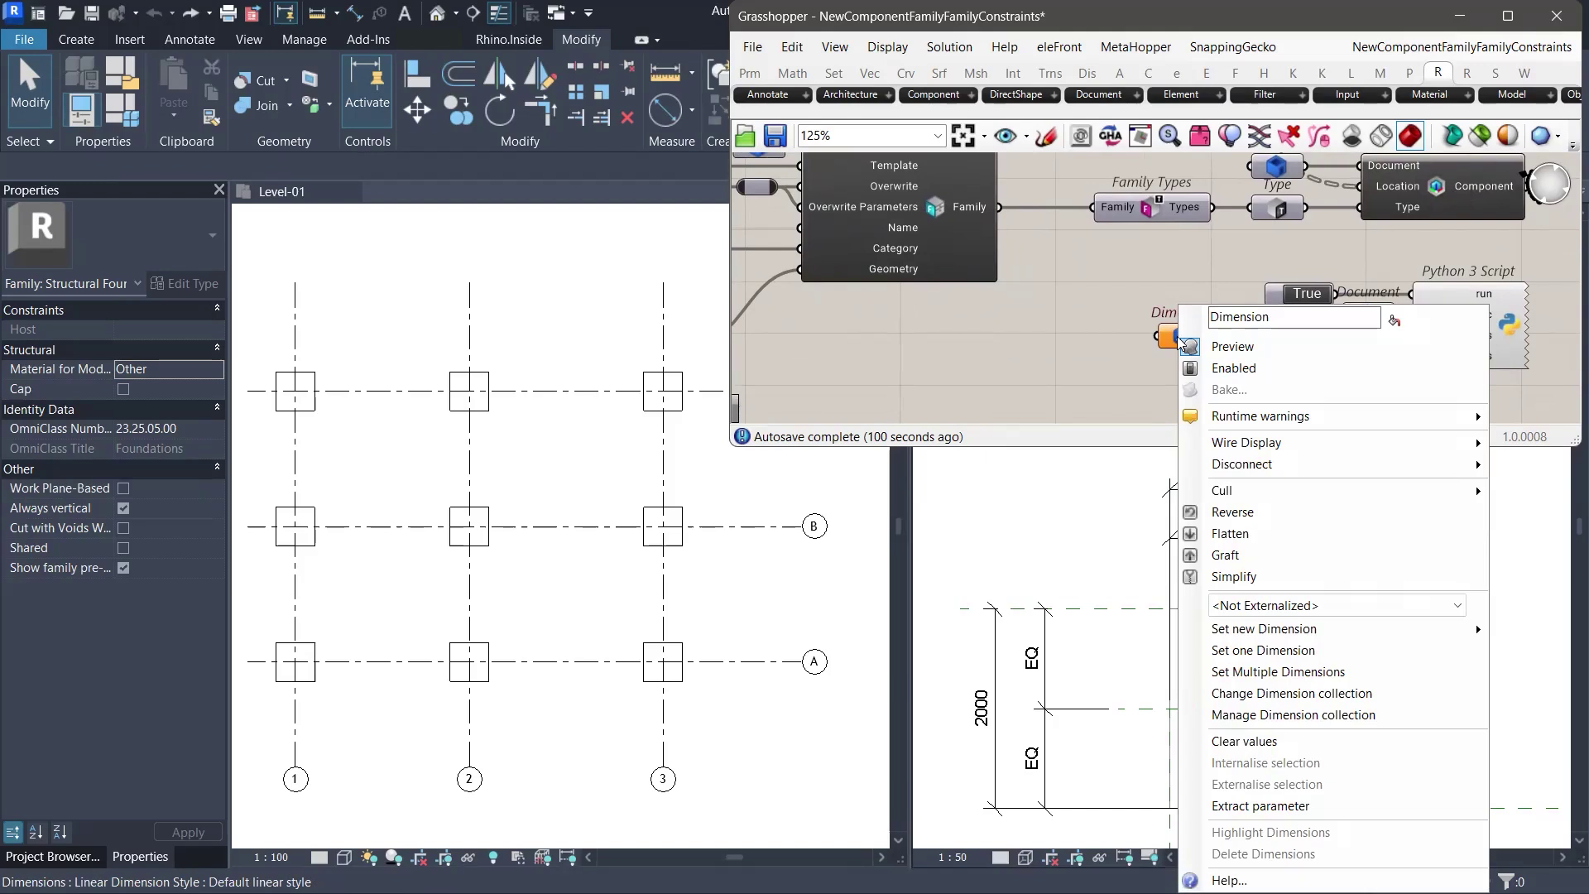
pyautogui.click(1251, 672)
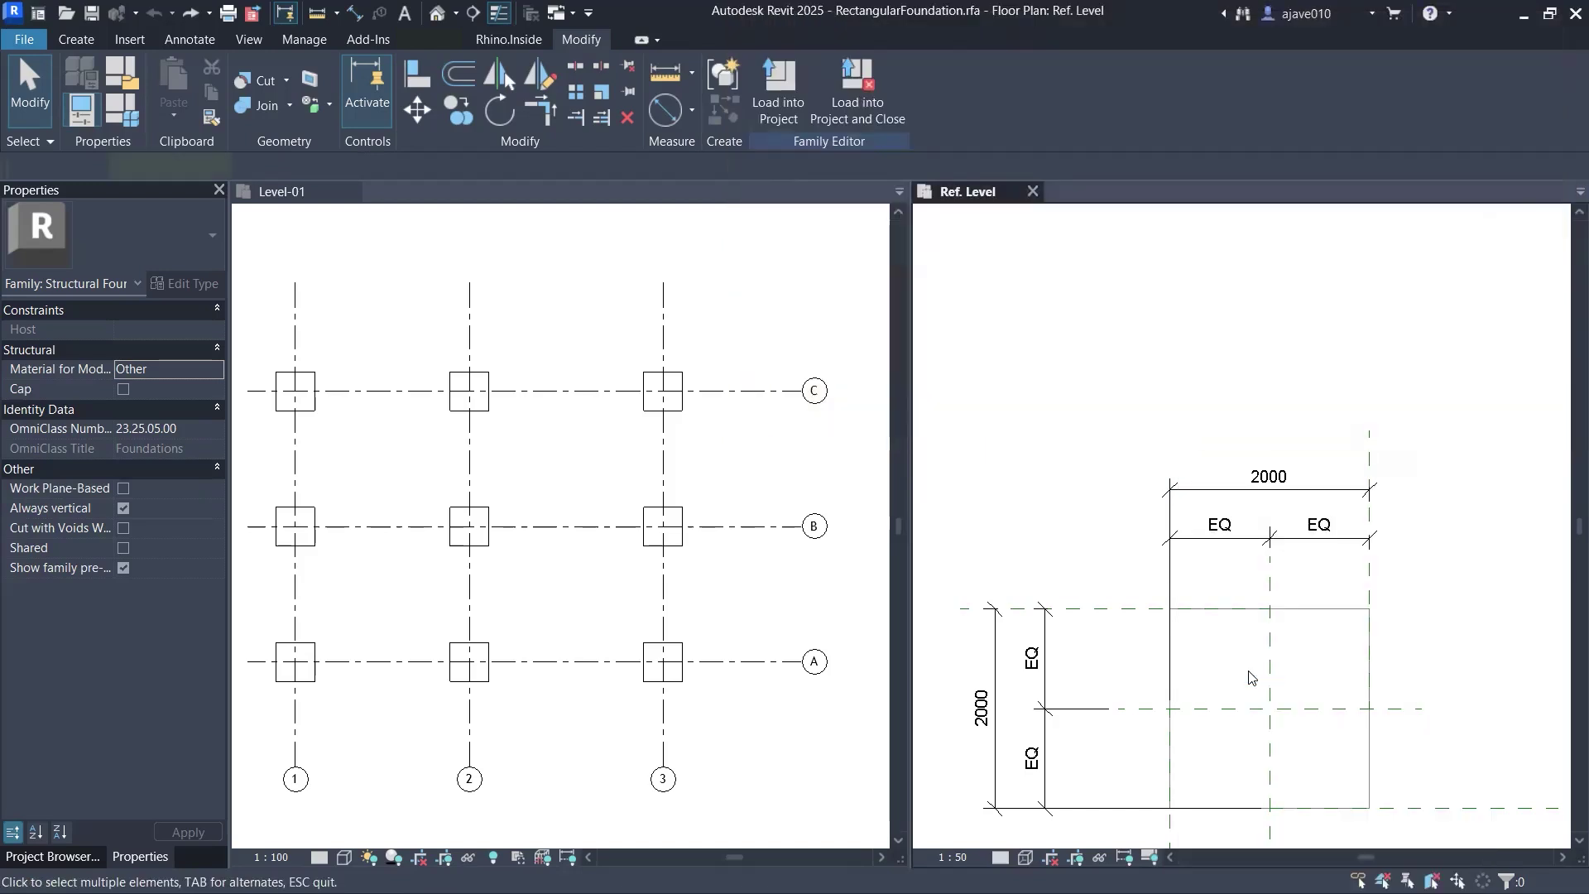
pyautogui.click(996, 687)
pyautogui.click(1210, 488)
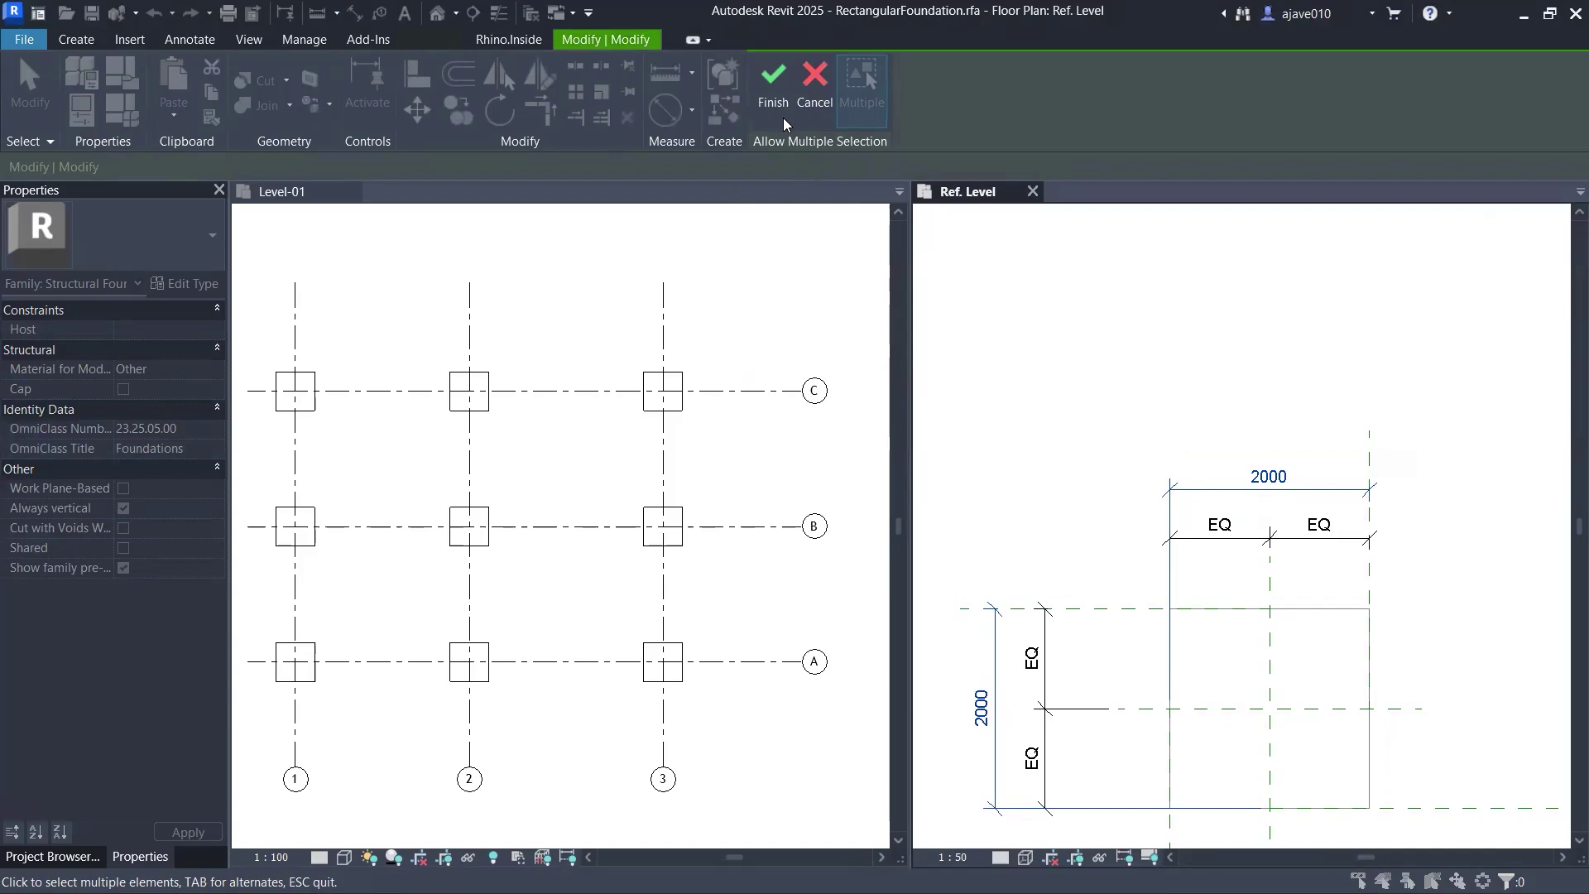
pyautogui.click(778, 93)
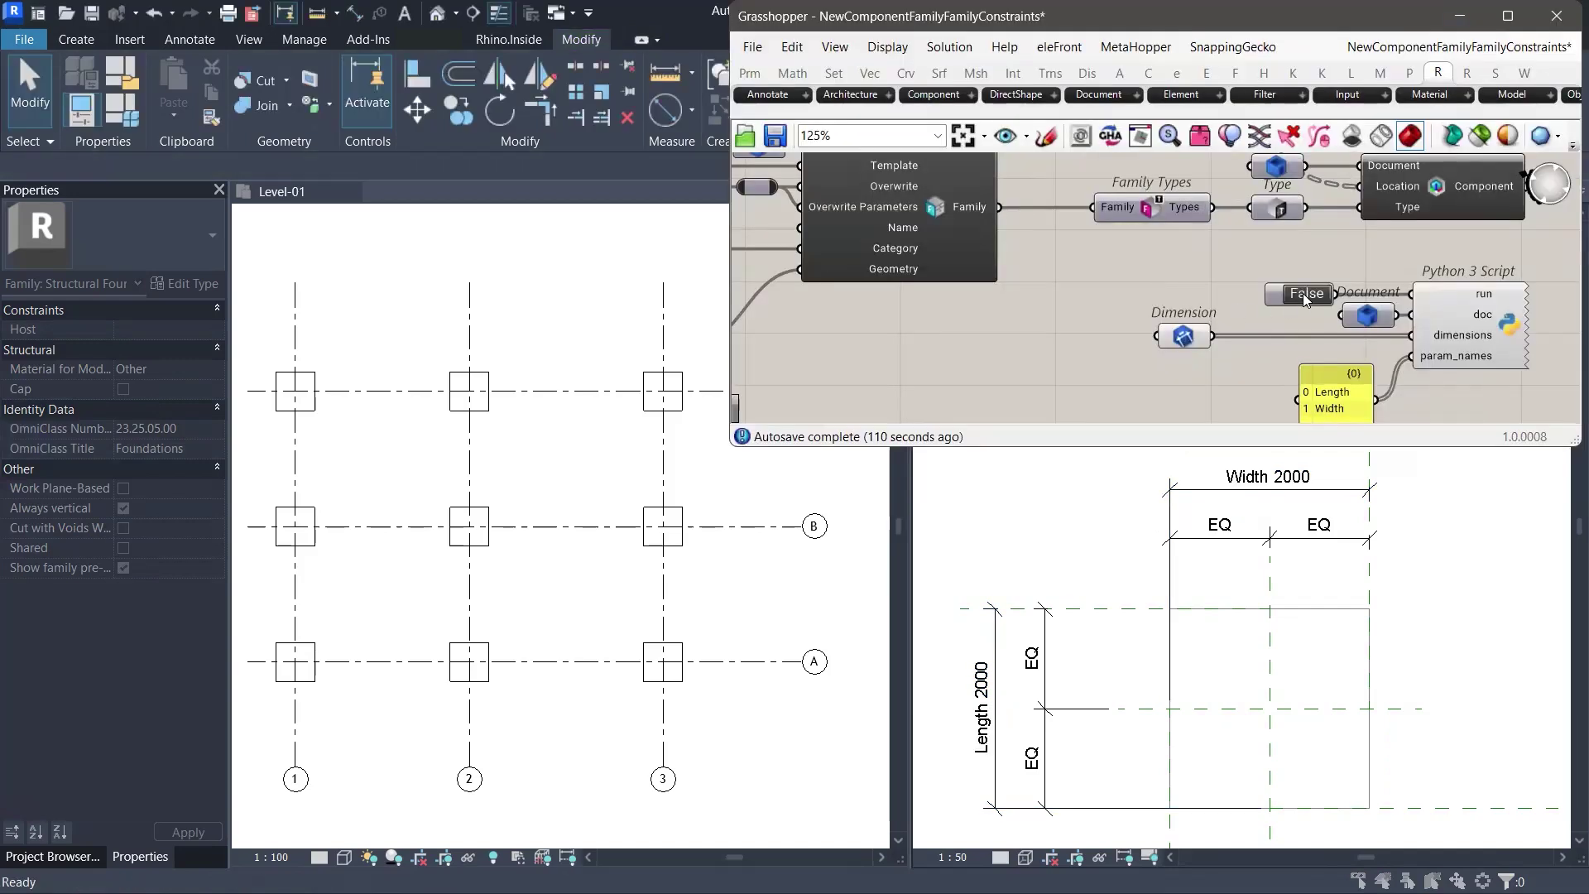
# Step: Enter 3 in both the Width and Length sliders for a 3000 by 3000 foundation
pyautogui.moveTo(1123, 269); pyautogui.dragTo(1407, 356, button='right')
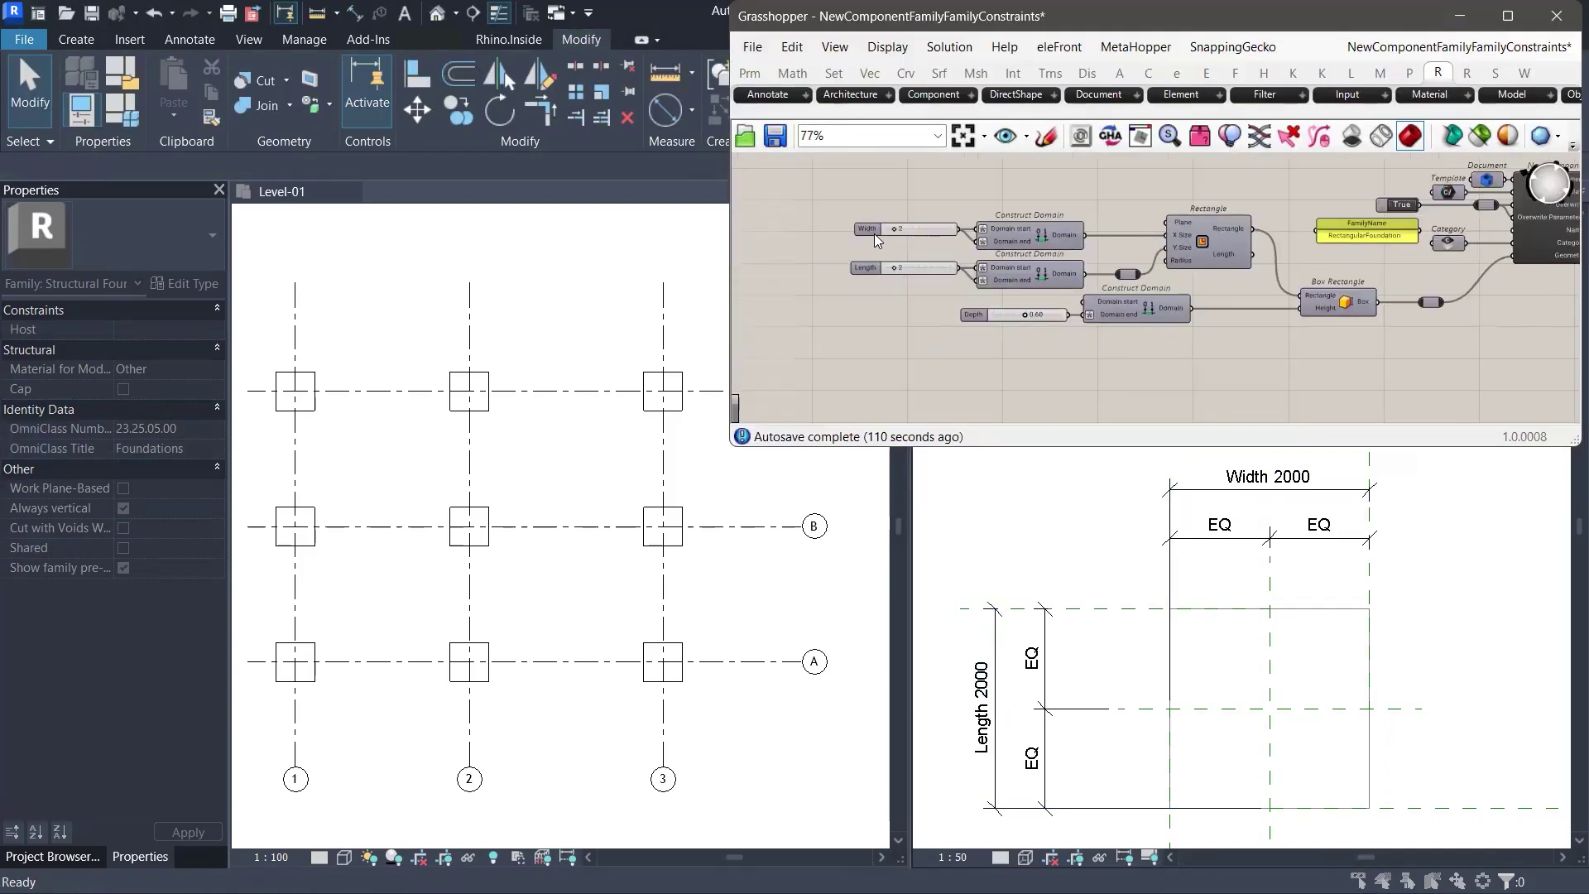
pyautogui.moveTo(828, 208); pyautogui.dragTo(948, 228, button='right')
pyautogui.doubleClick(948, 228)
pyautogui.write('3')
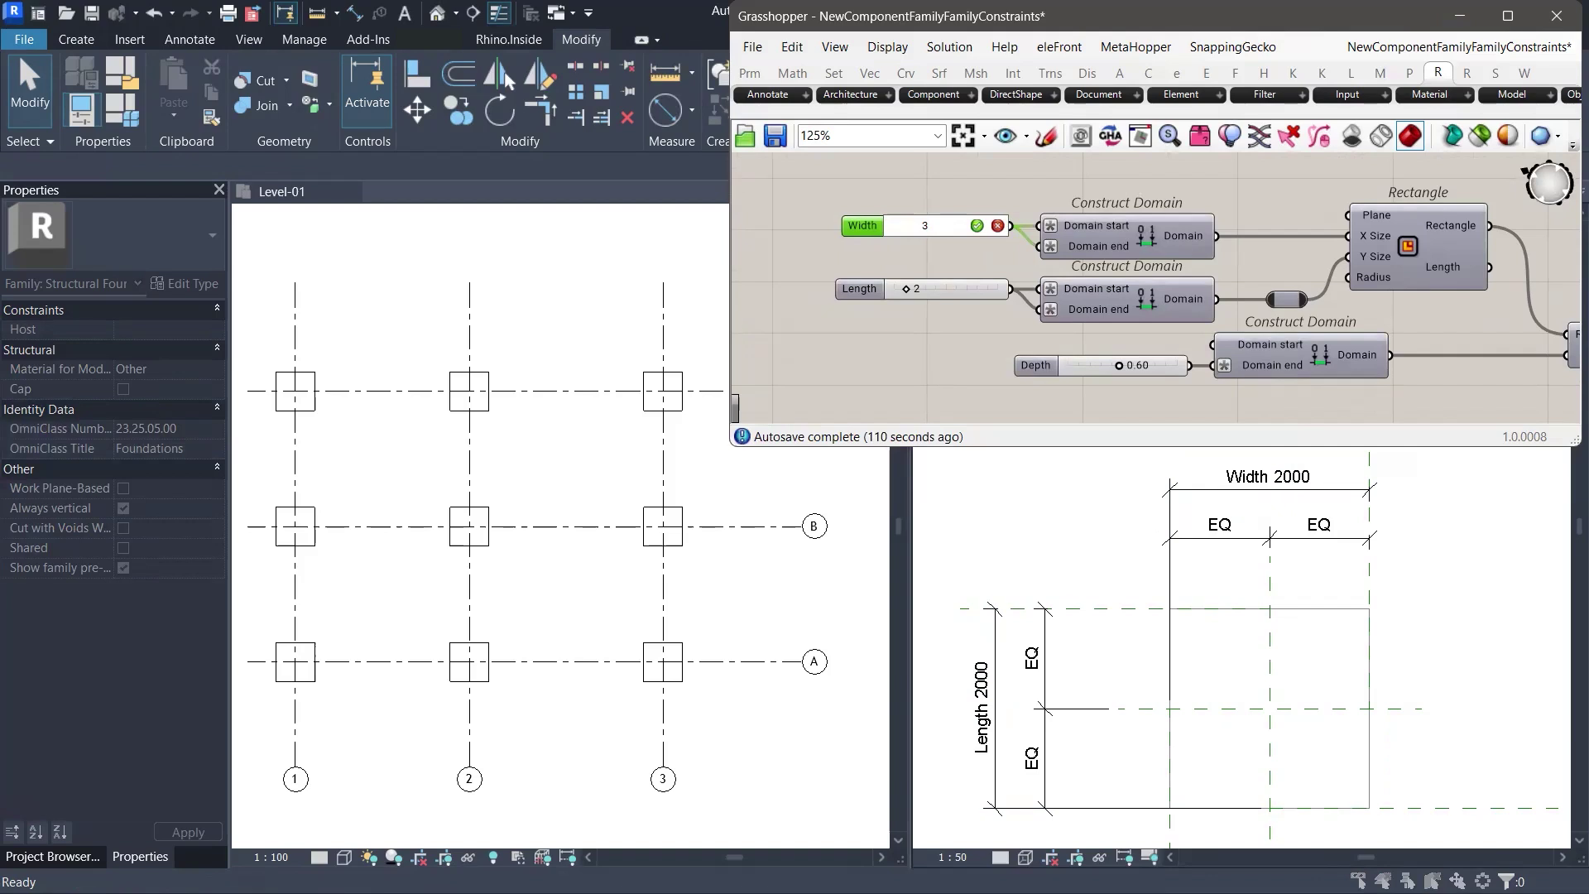
pyautogui.press('Return')
pyautogui.doubleClick(935, 283)
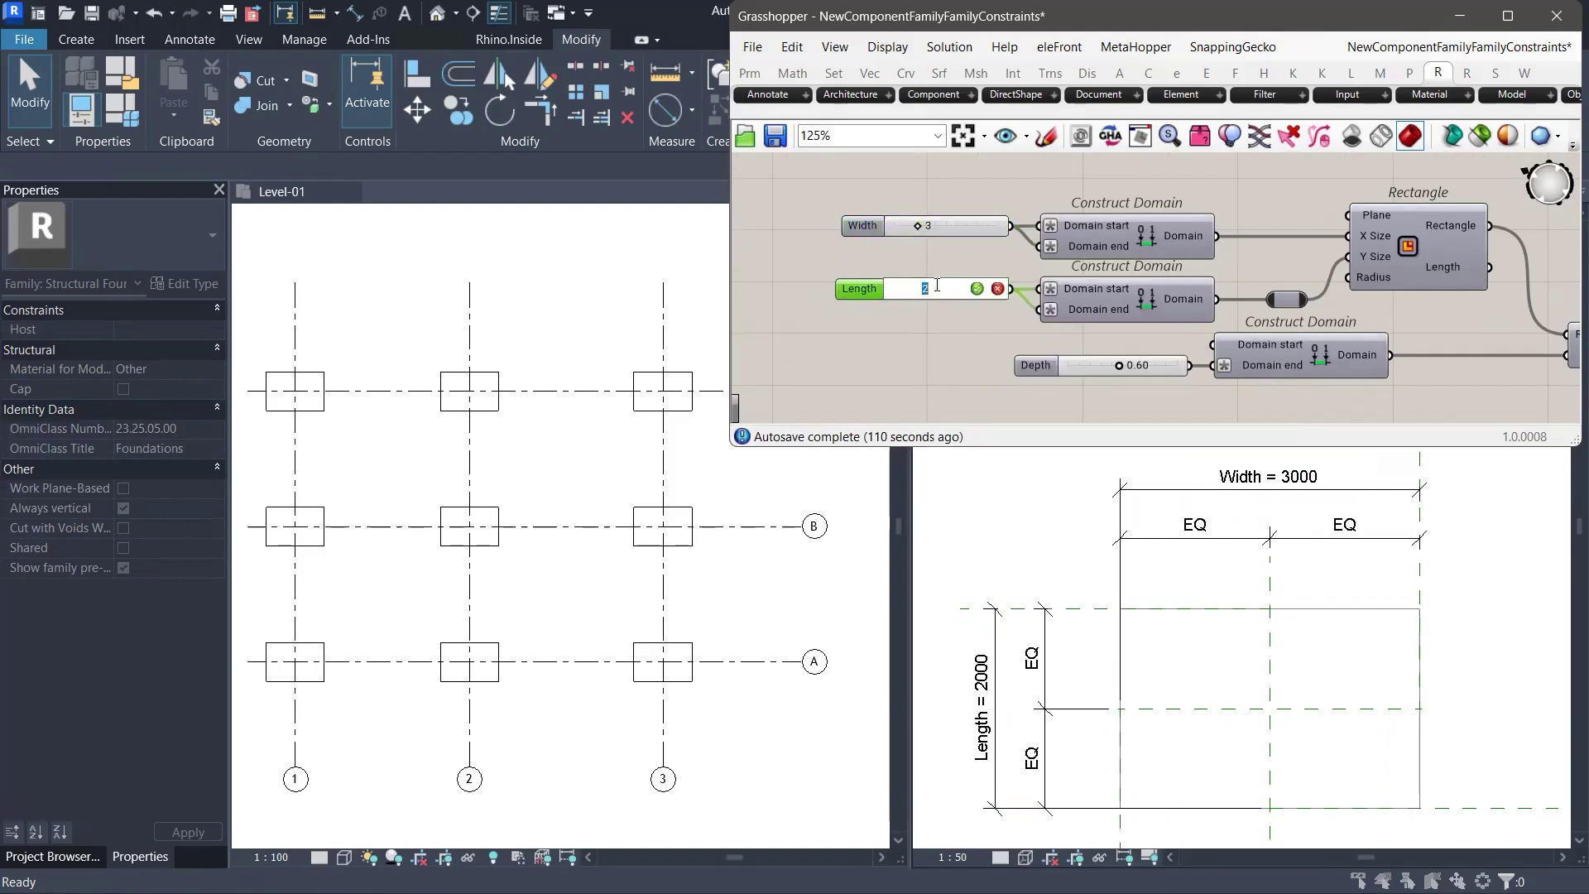
pyautogui.write('3')
pyautogui.press('Return')
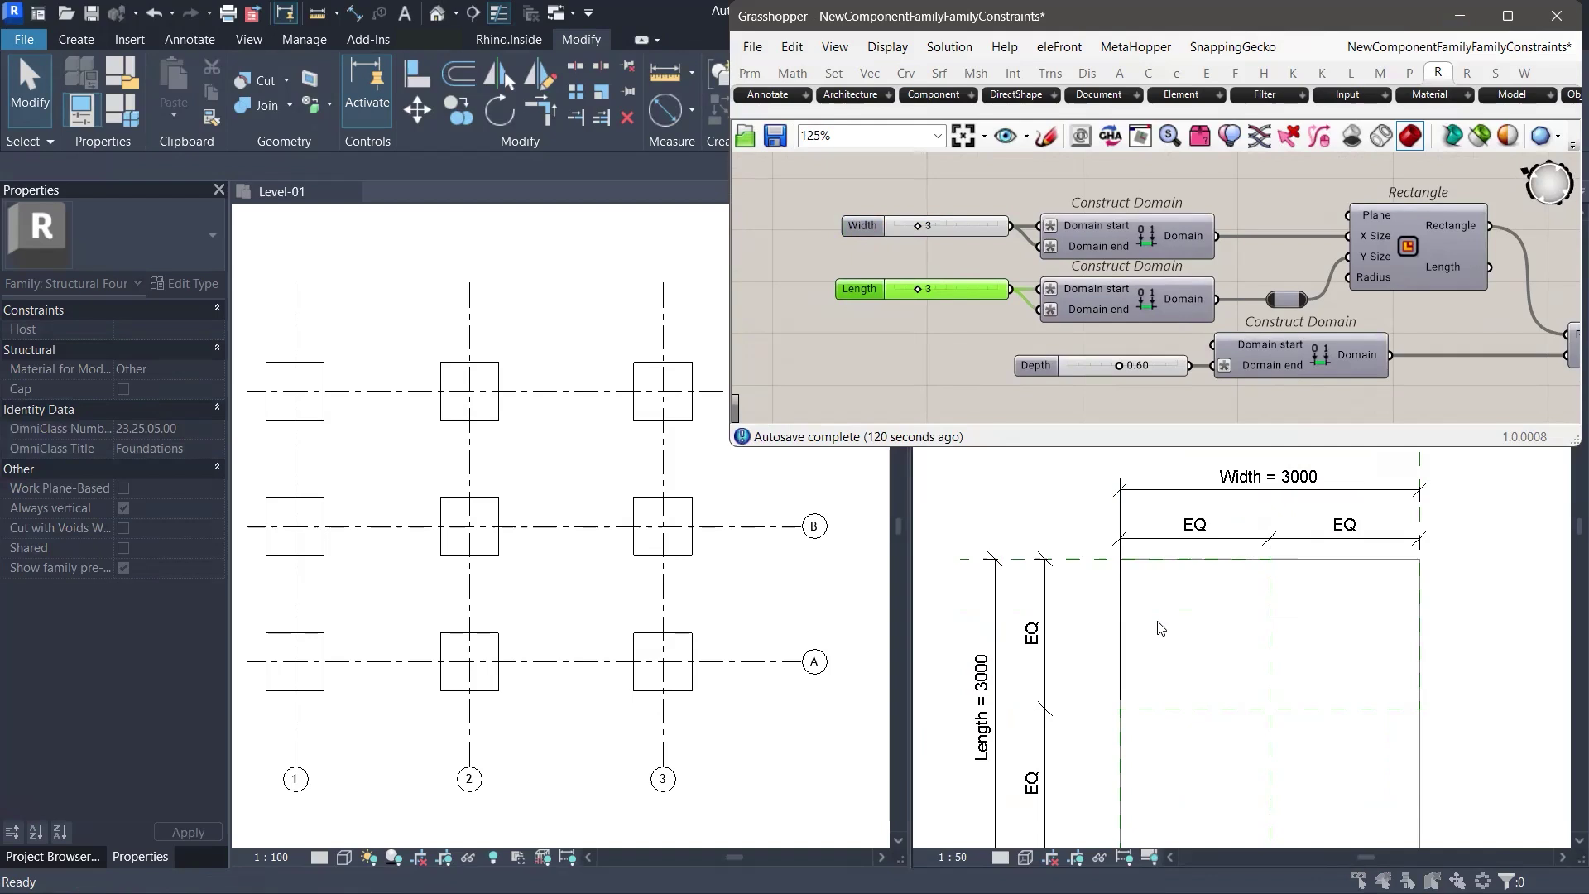
pyautogui.click(924, 357)
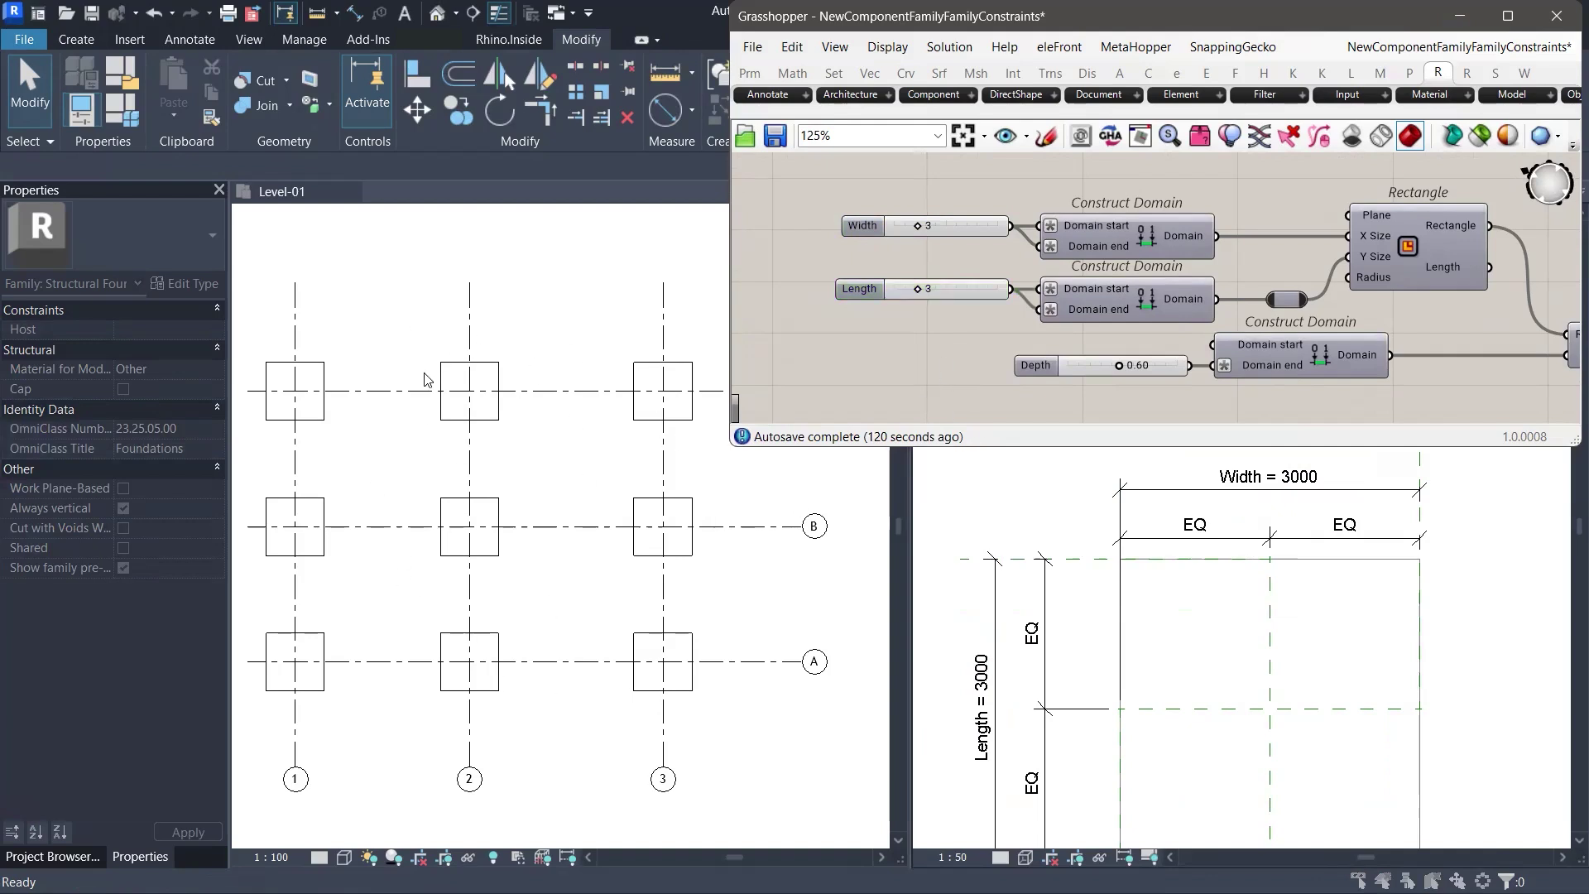
pyautogui.click(578, 341)
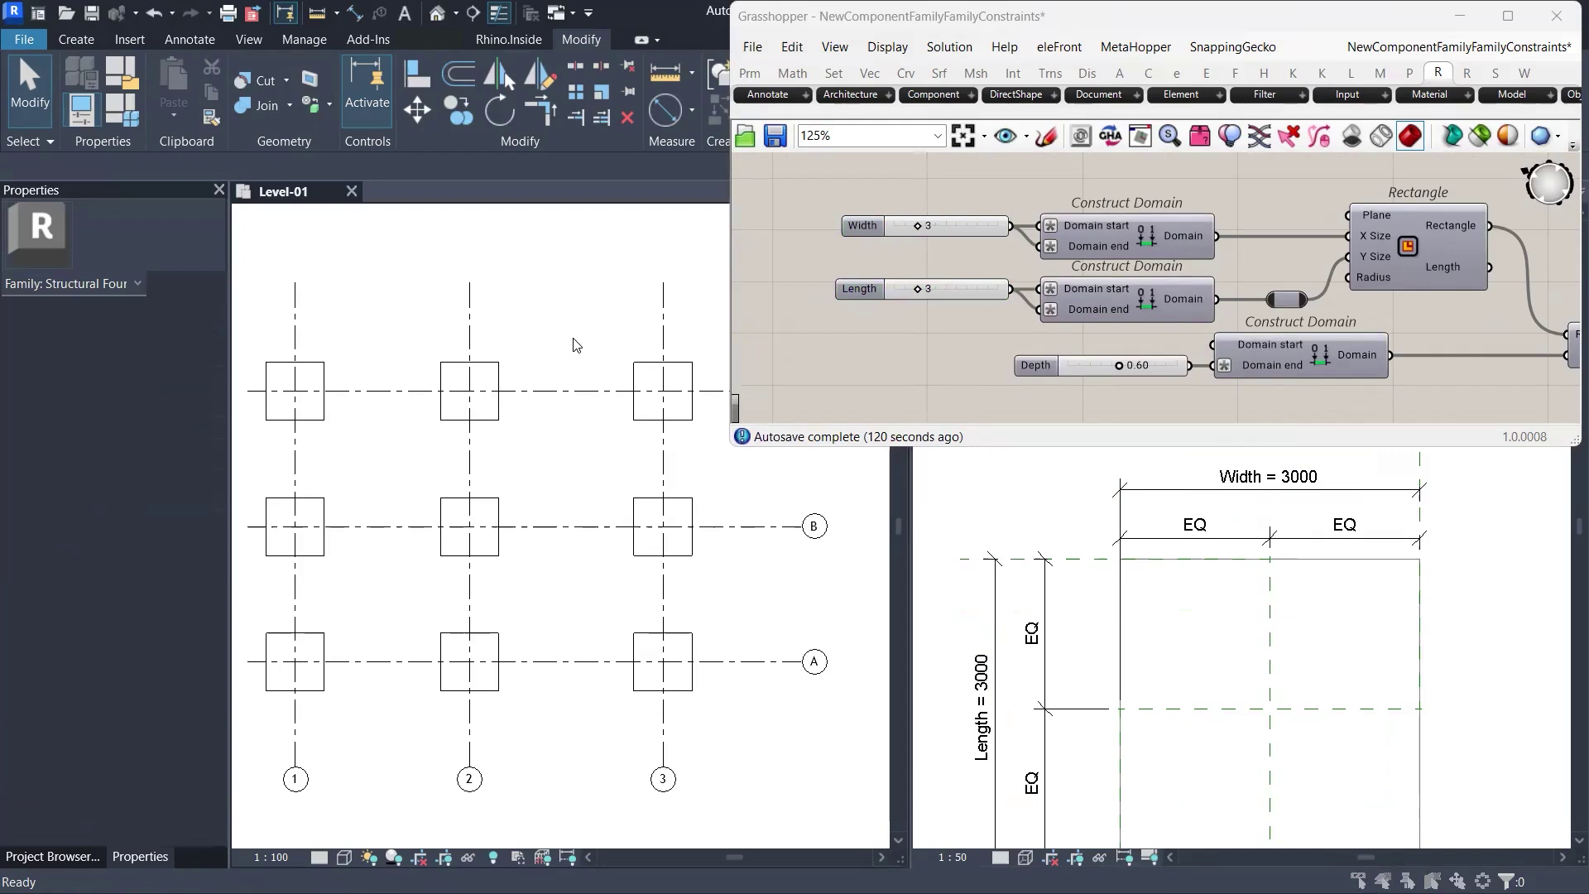
# Step: Give the RectangularFoundation type Length and Width of 5.0000 and apply
pyautogui.click(322, 381)
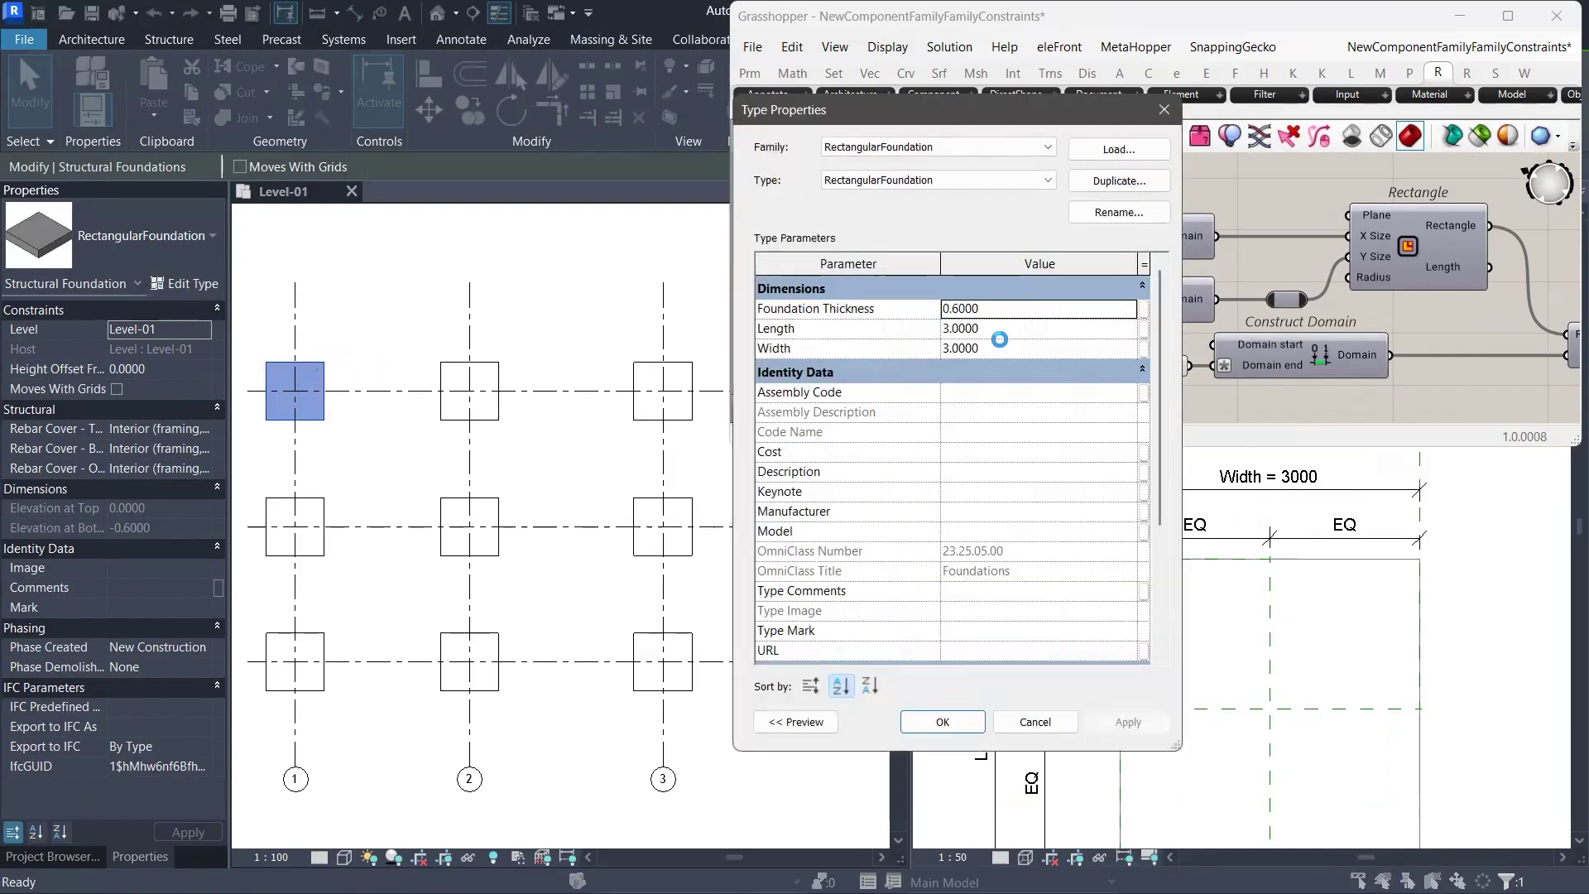
pyautogui.click(993, 330)
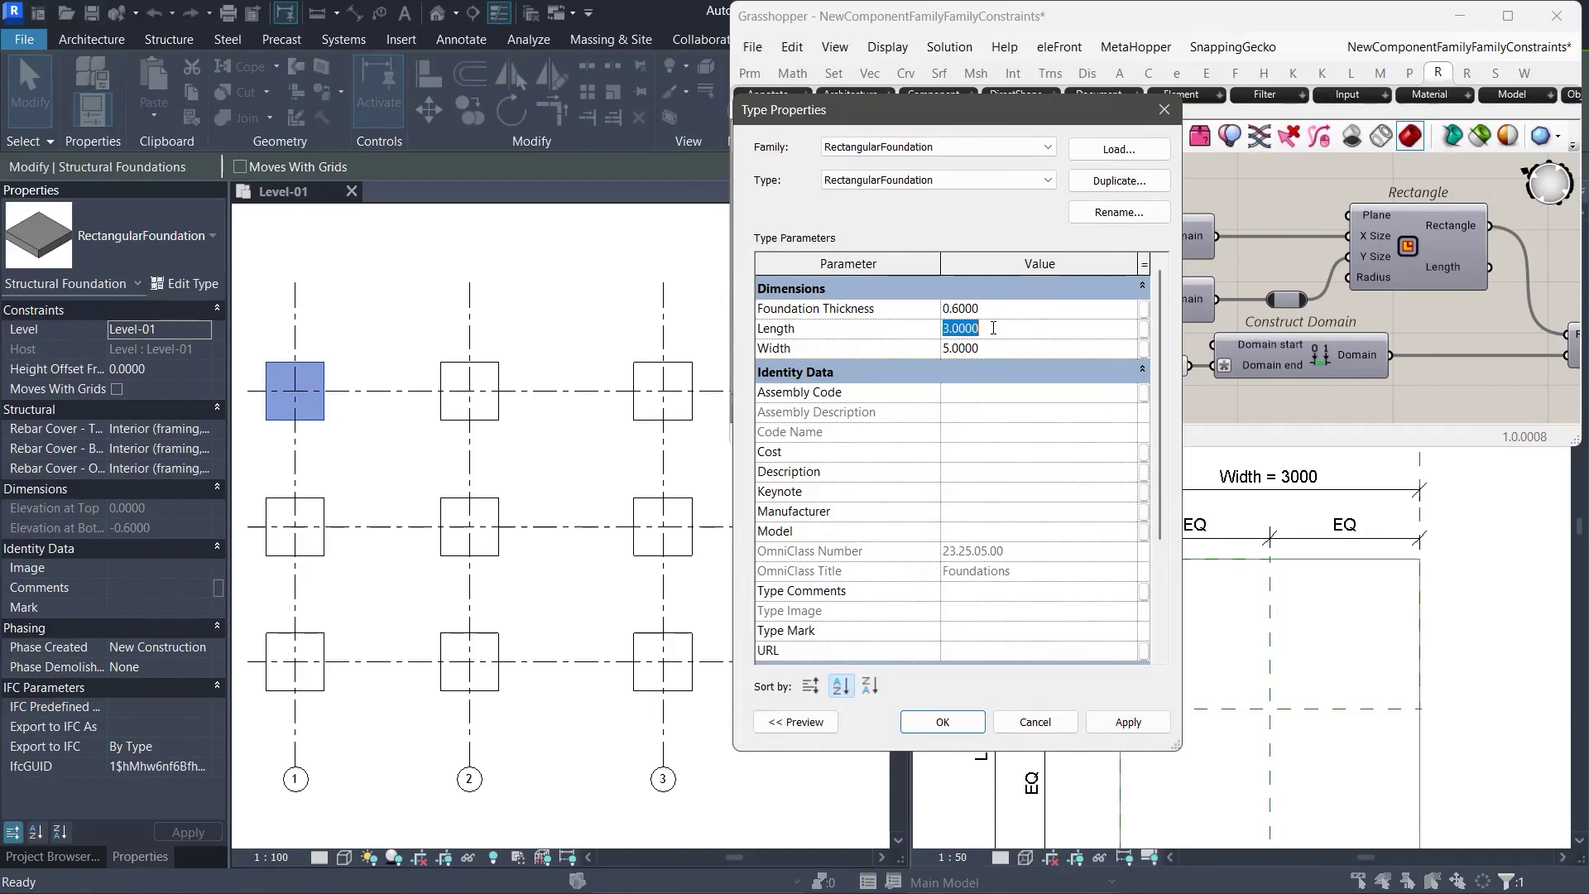
pyautogui.write('5')
pyautogui.click(1128, 720)
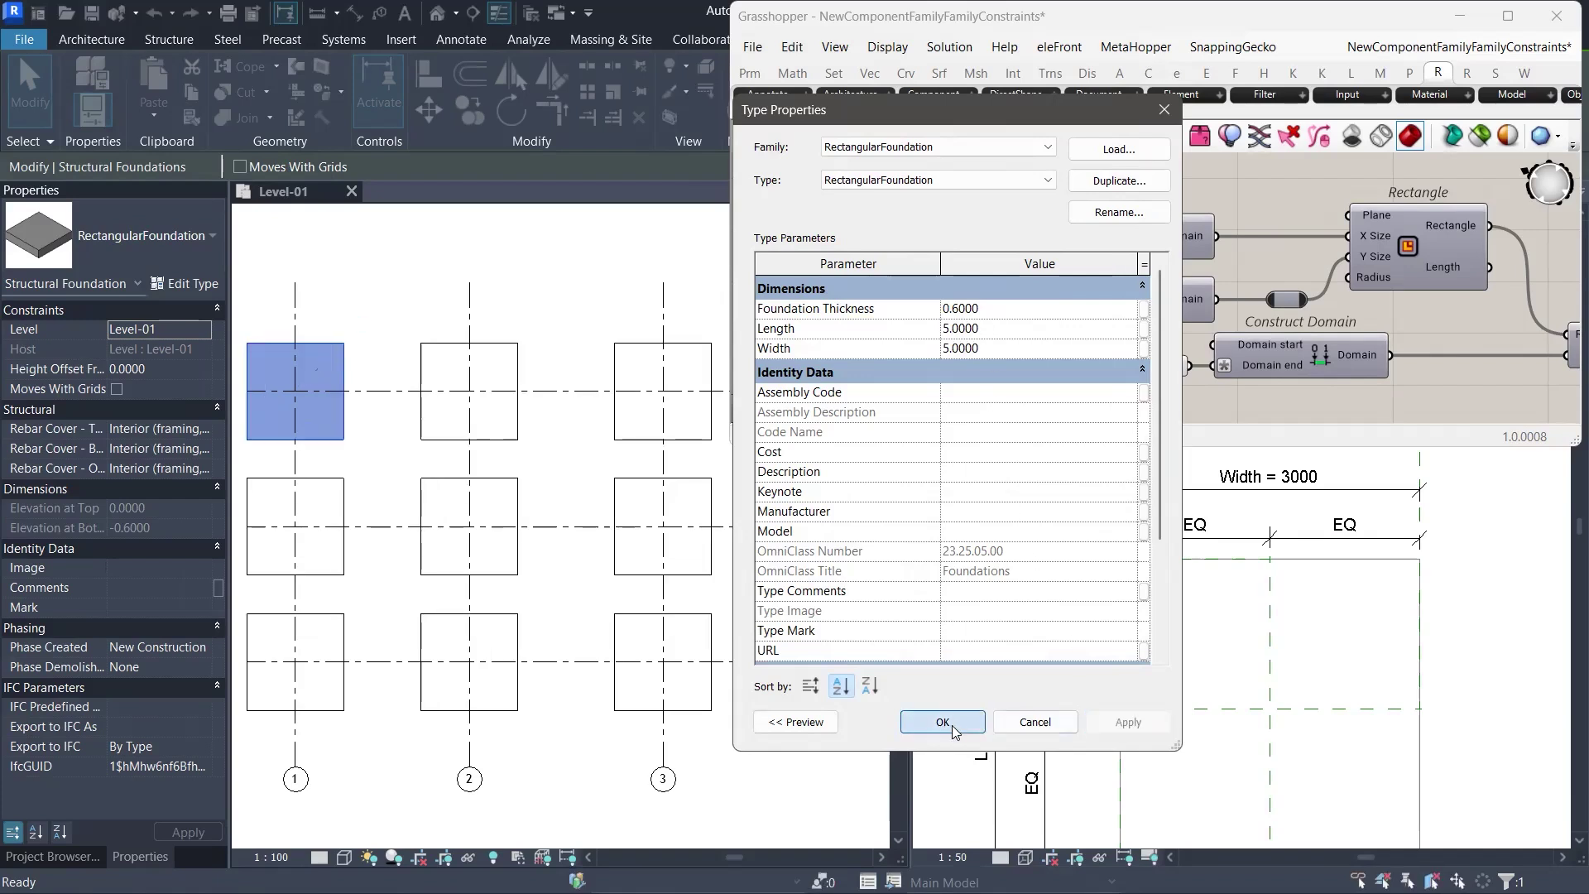
pyautogui.click(957, 726)
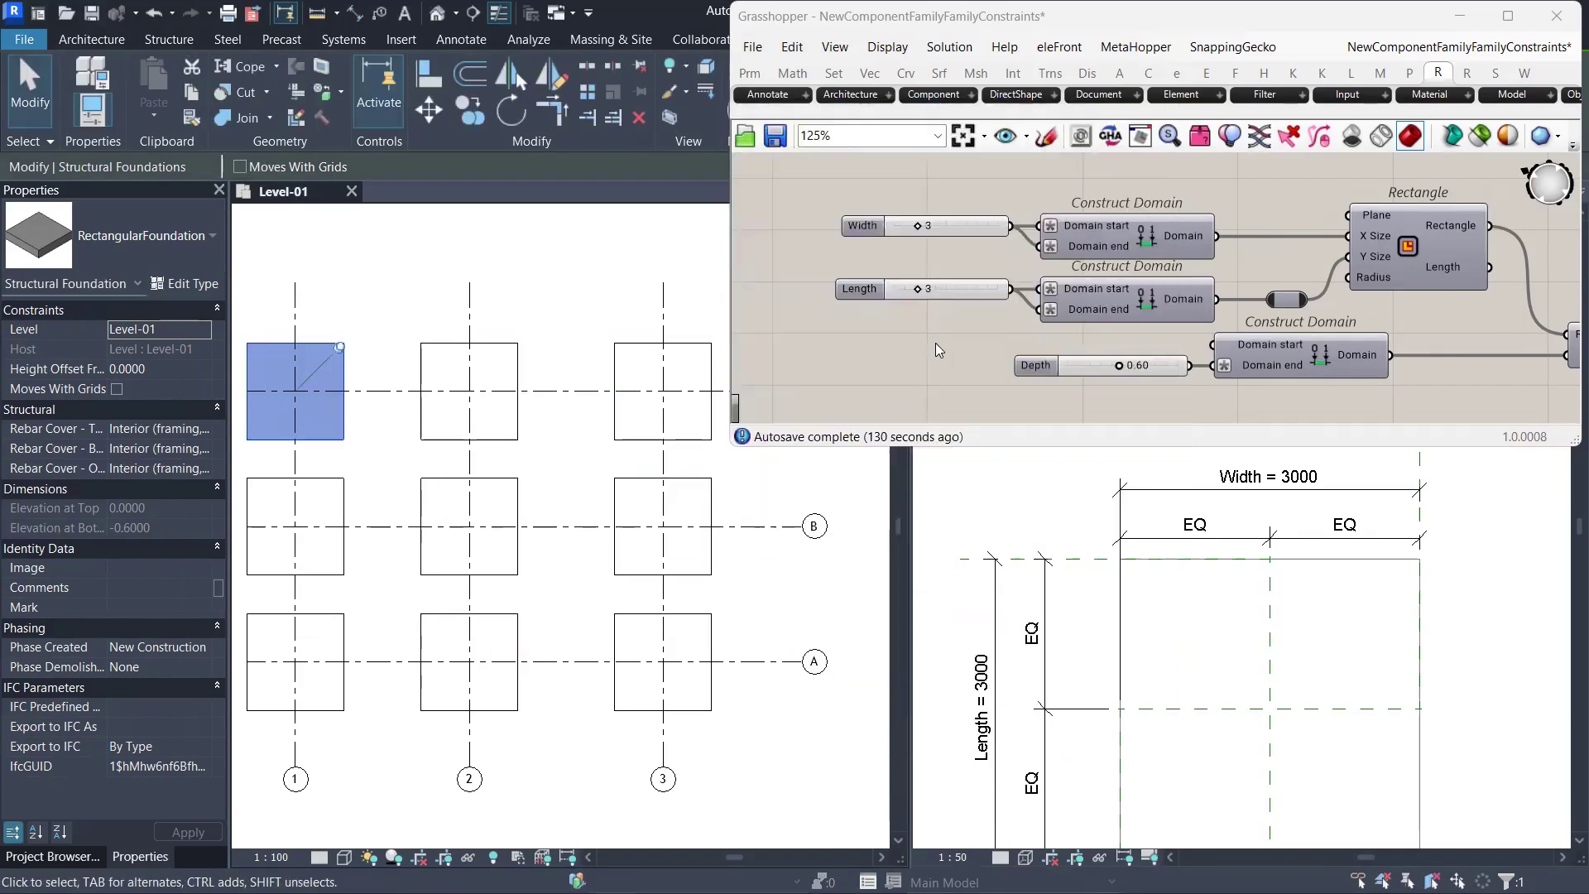
# Step: Recompute the whole definition so the family returns to Width 3000 by Length 3000
pyautogui.middleClick(795, 234)
pyautogui.click(795, 328)
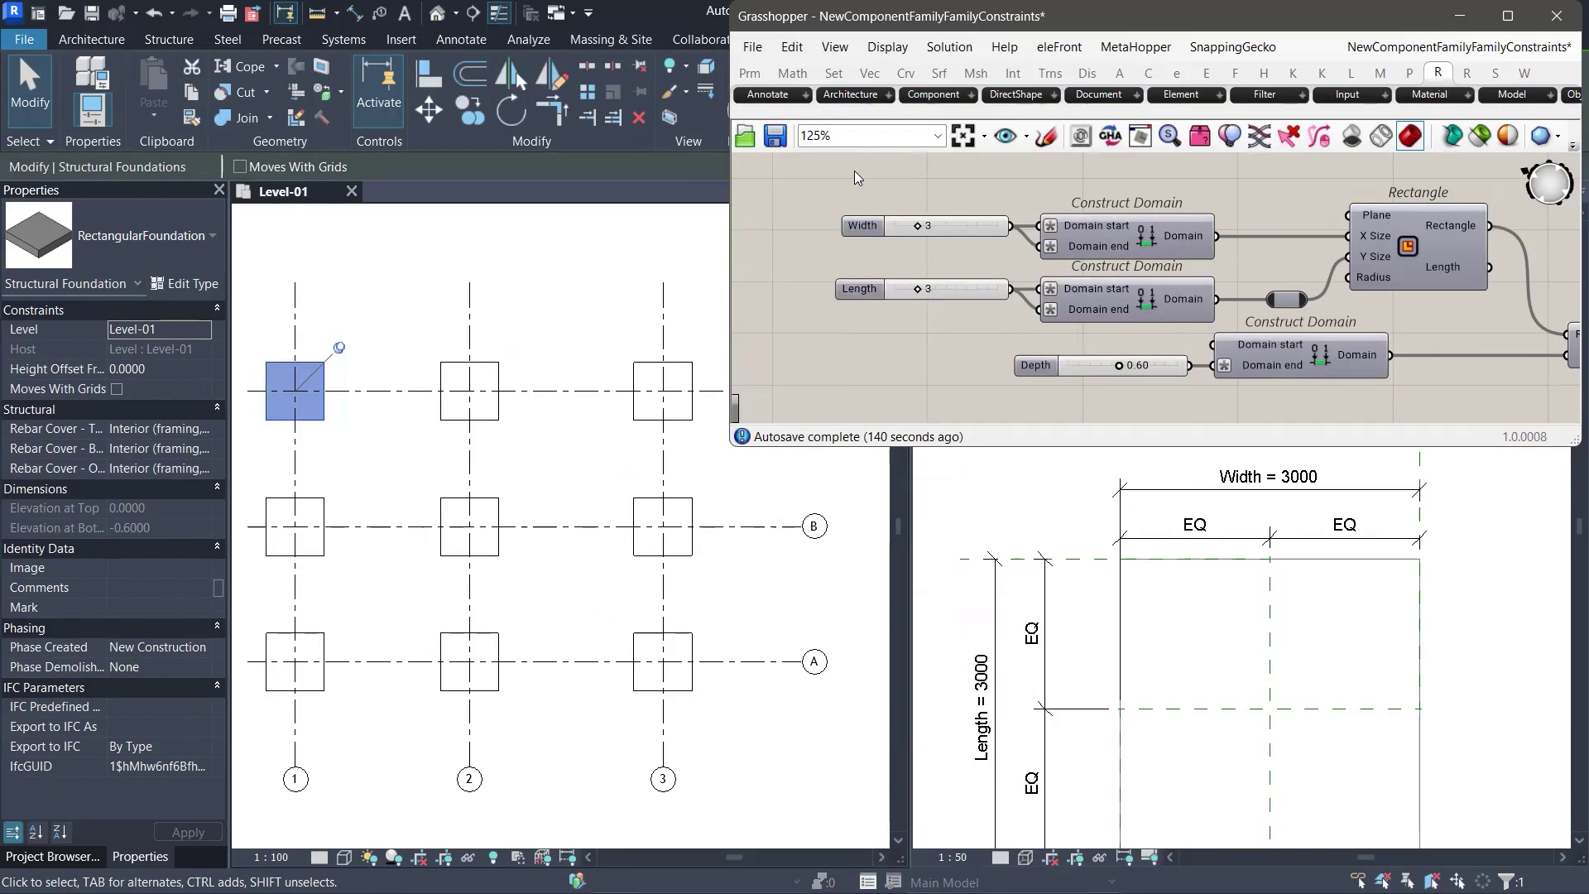
pyautogui.scroll(-4, 918, 237)
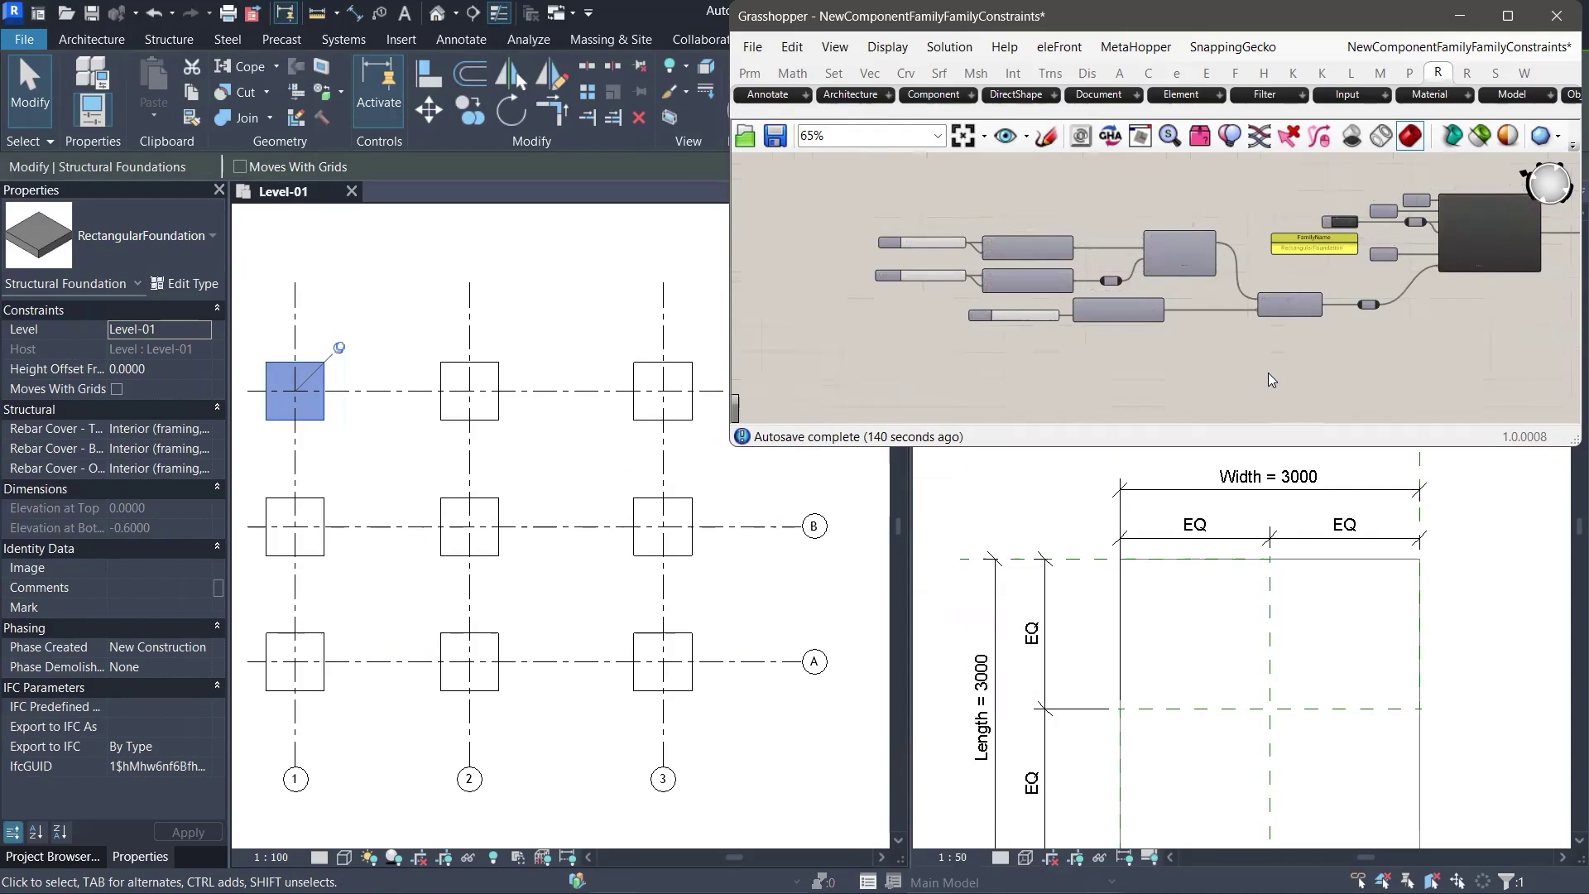
pyautogui.moveTo(1268, 373); pyautogui.dragTo(1160, 388, button='right')
pyautogui.scroll(3, 1250, 333)
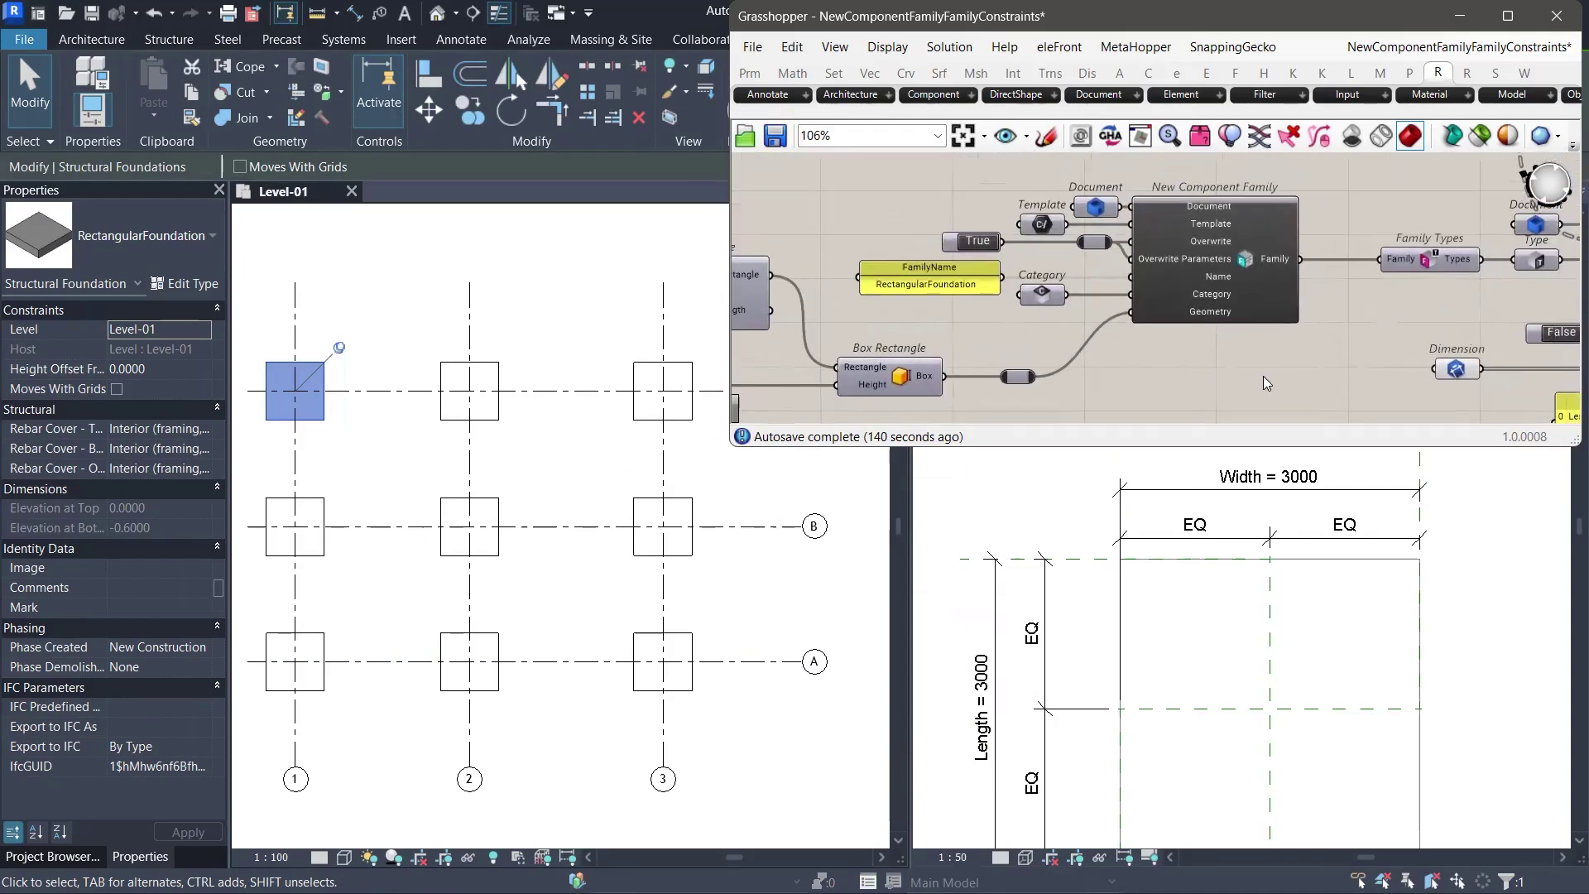
pyautogui.moveTo(1250, 333); pyautogui.dragTo(1263, 376, button='right')
pyautogui.scroll(-1, 1192, 608)
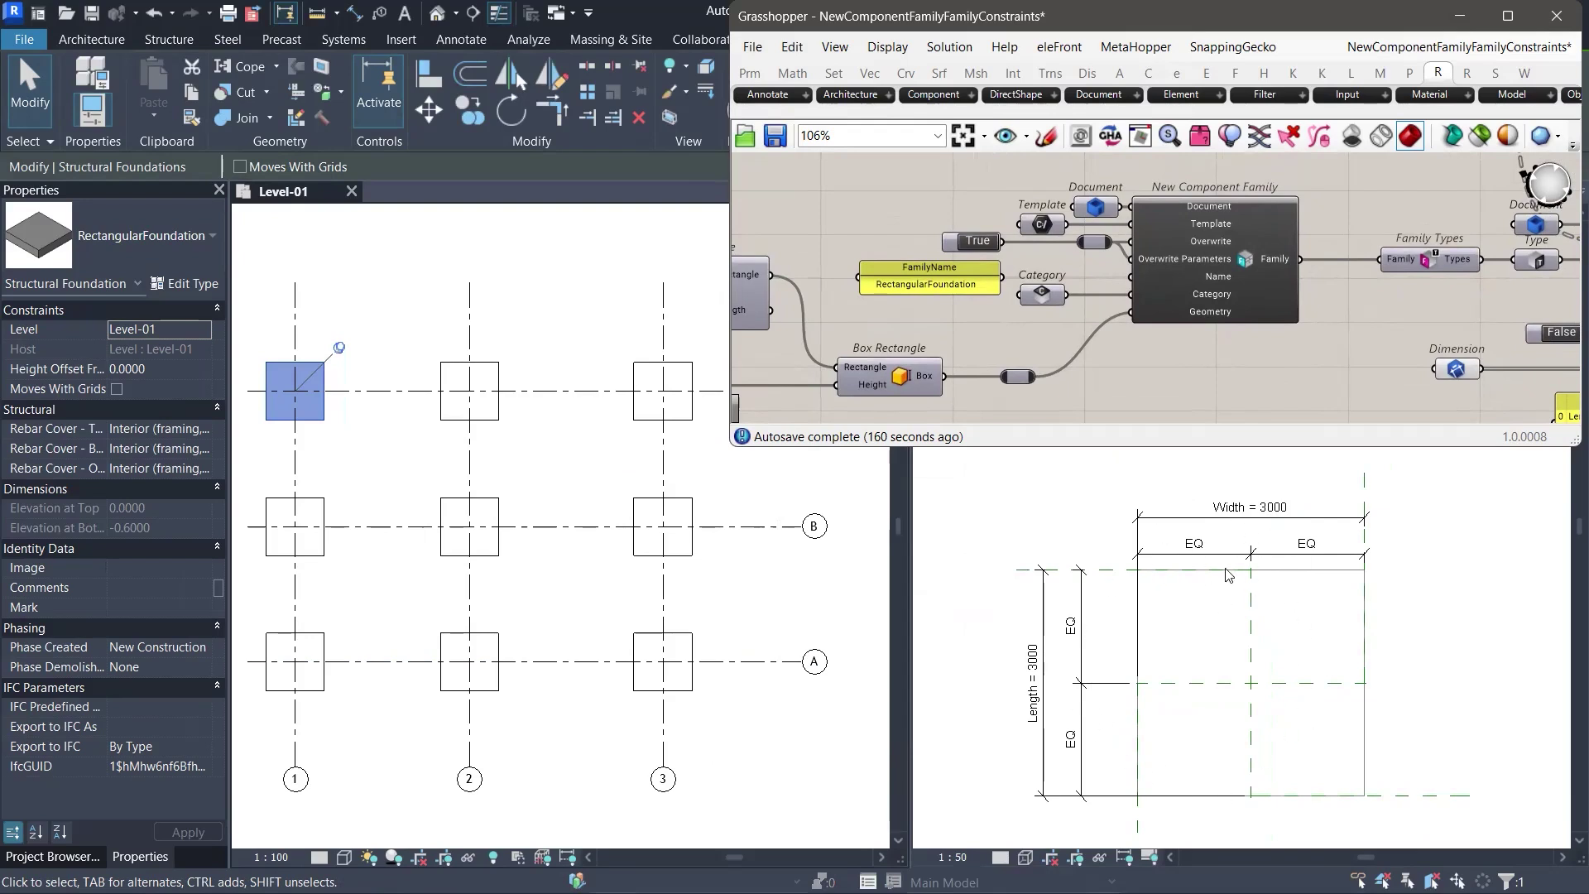
# Step: Set the Width slider to 2, making the family 2000 wide
pyautogui.scroll(2, 1079, 273)
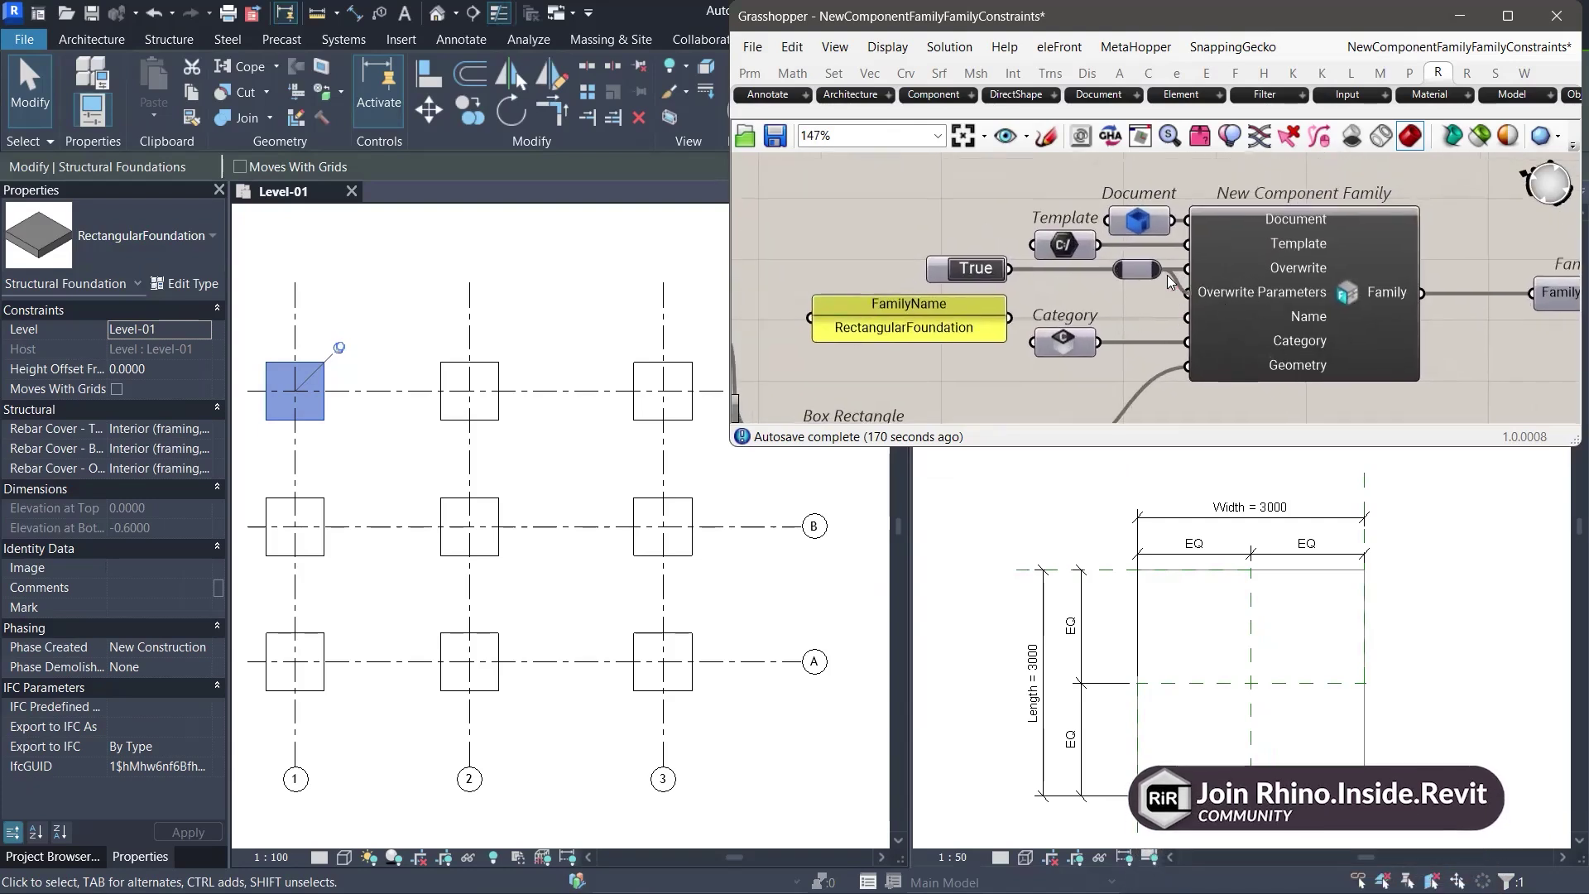
pyautogui.scroll(-3, 1165, 289)
pyautogui.scroll(3, 955, 299)
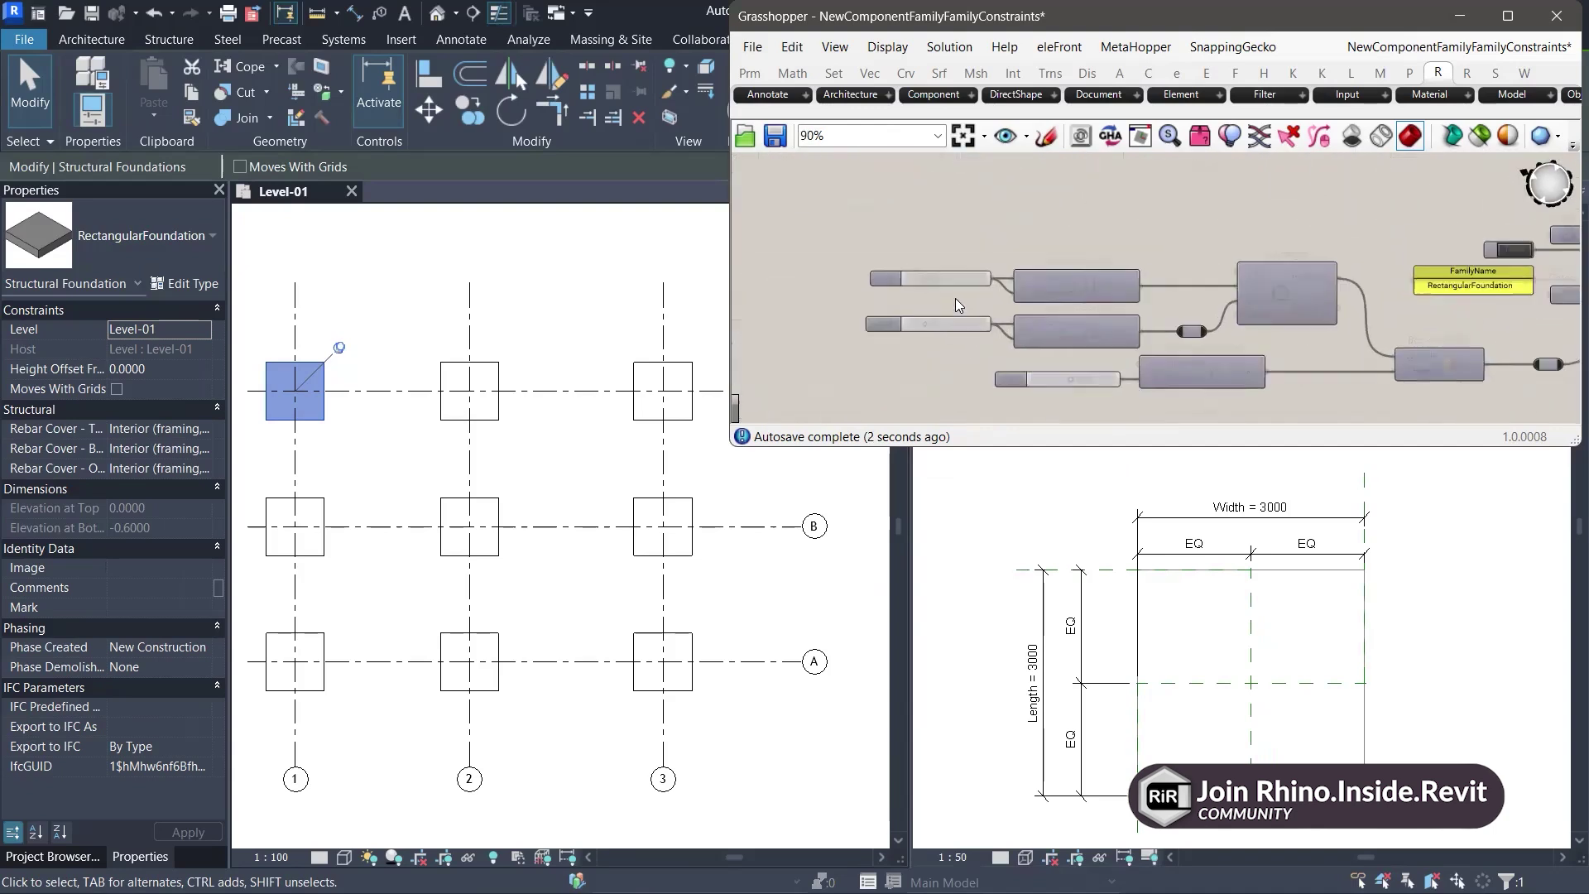
pyautogui.doubleClick(928, 268)
pyautogui.write('2')
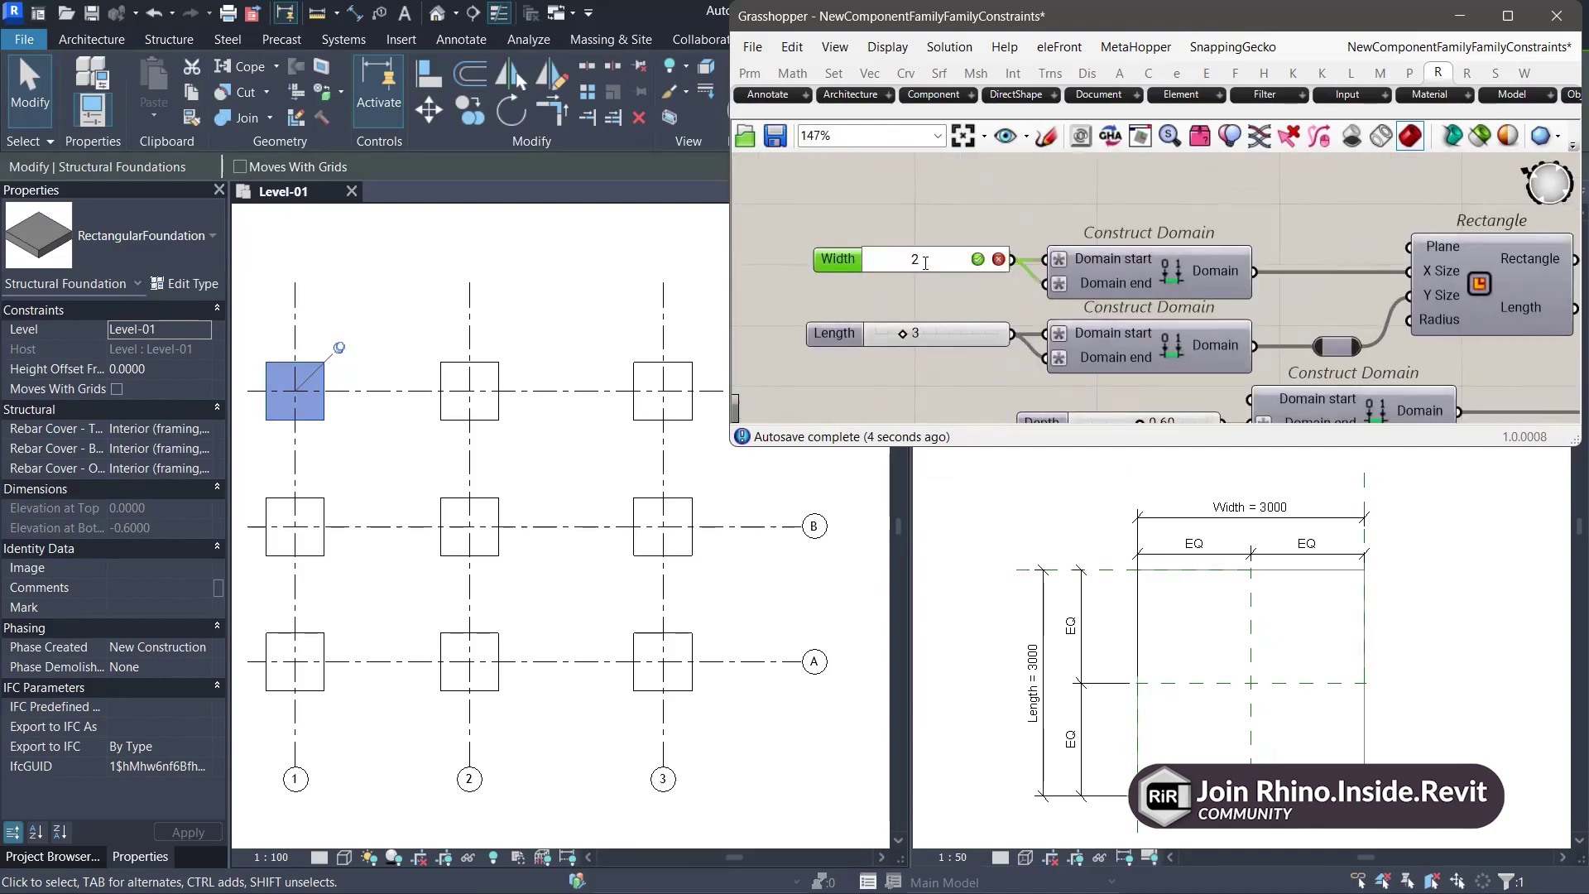
pyautogui.press('Return')
# Step: Connect the True toggle to the Overwrite Parameters input
pyautogui.scroll(-3, 845, 402)
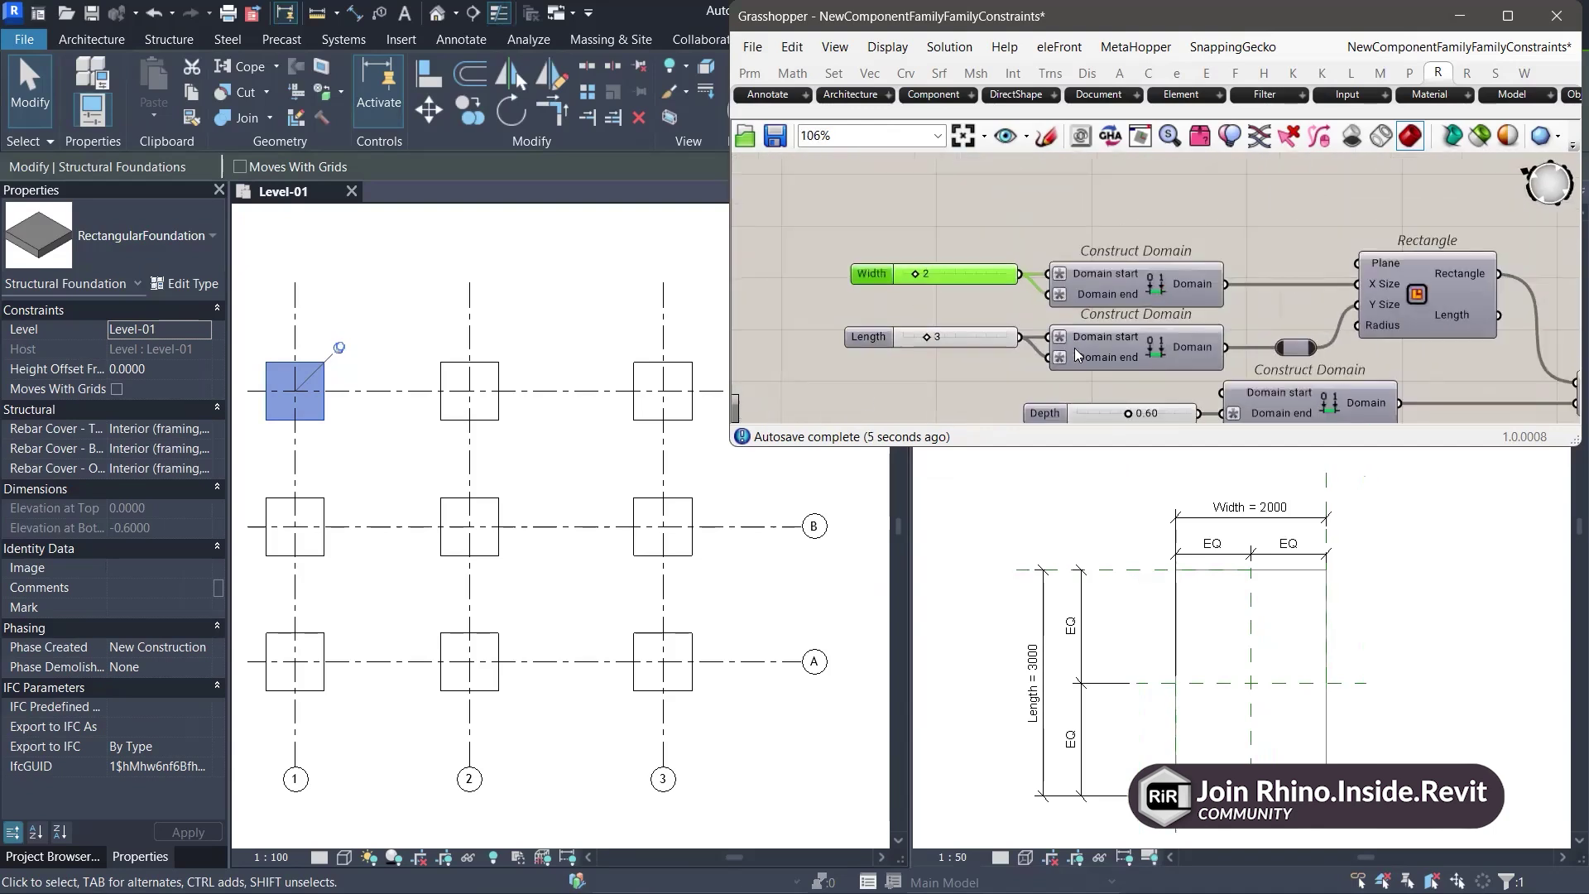
pyautogui.scroll(3, 1292, 253)
pyautogui.moveTo(1292, 252); pyautogui.dragTo(1323, 267)
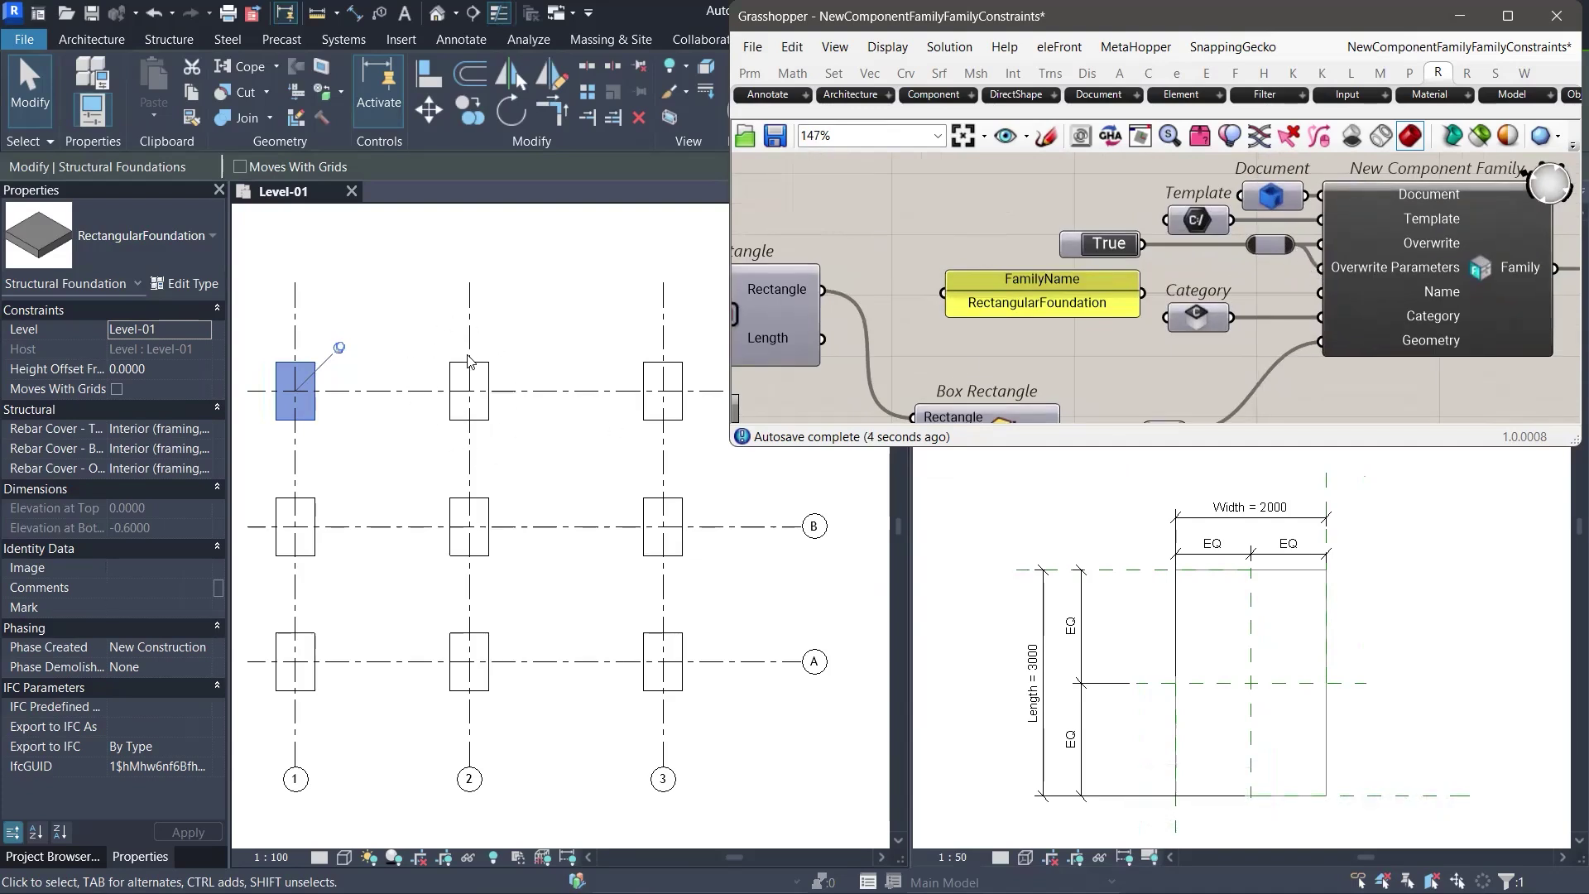
pyautogui.scroll(-2, 1064, 351)
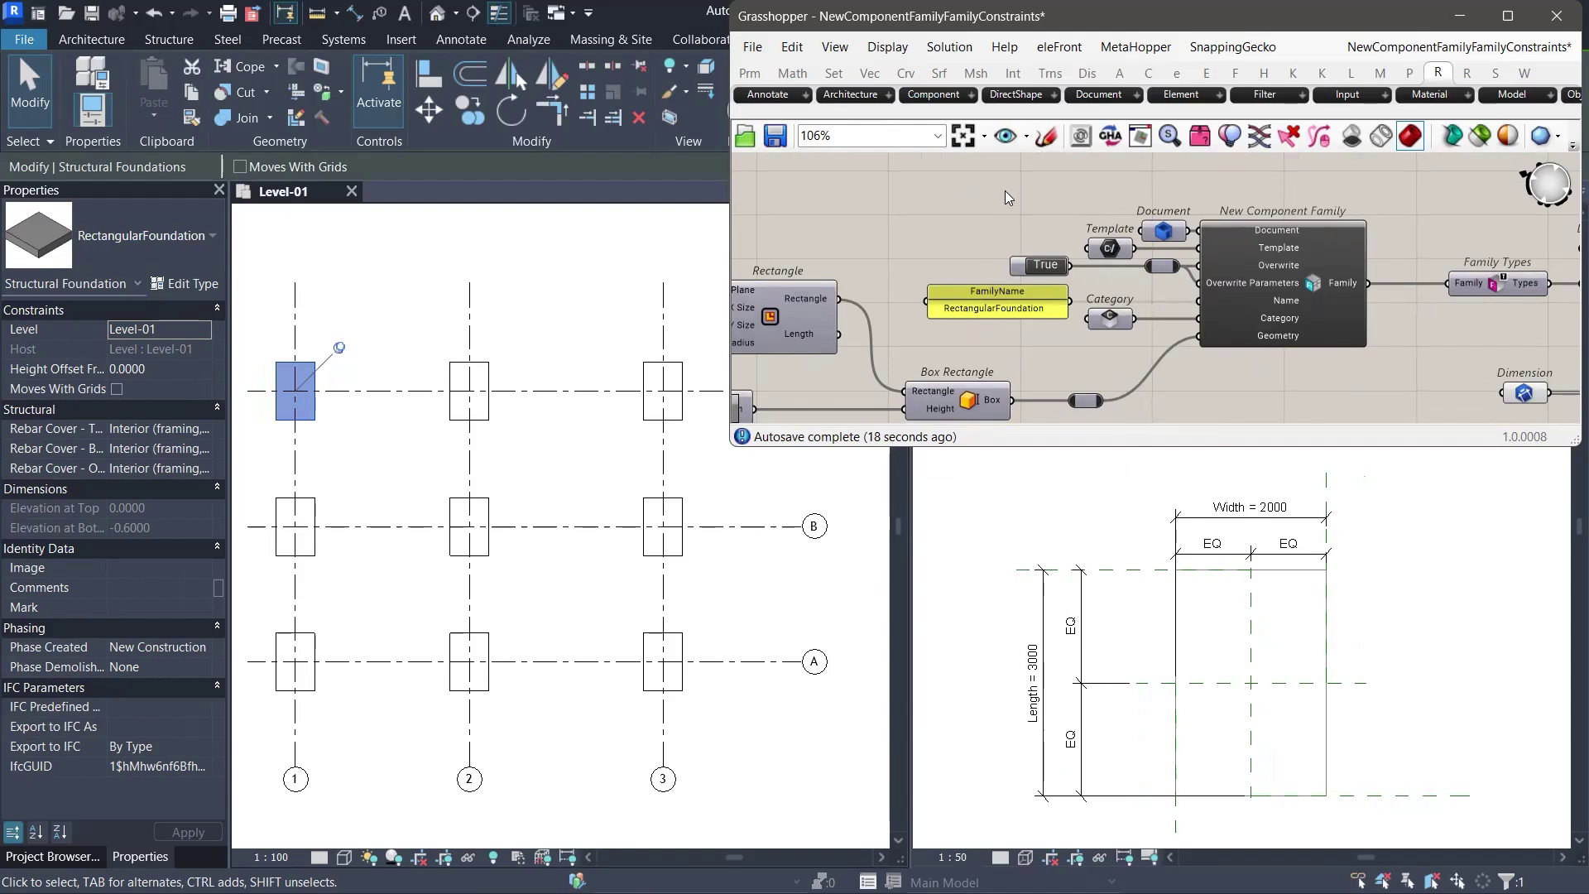
pyautogui.click(965, 136)
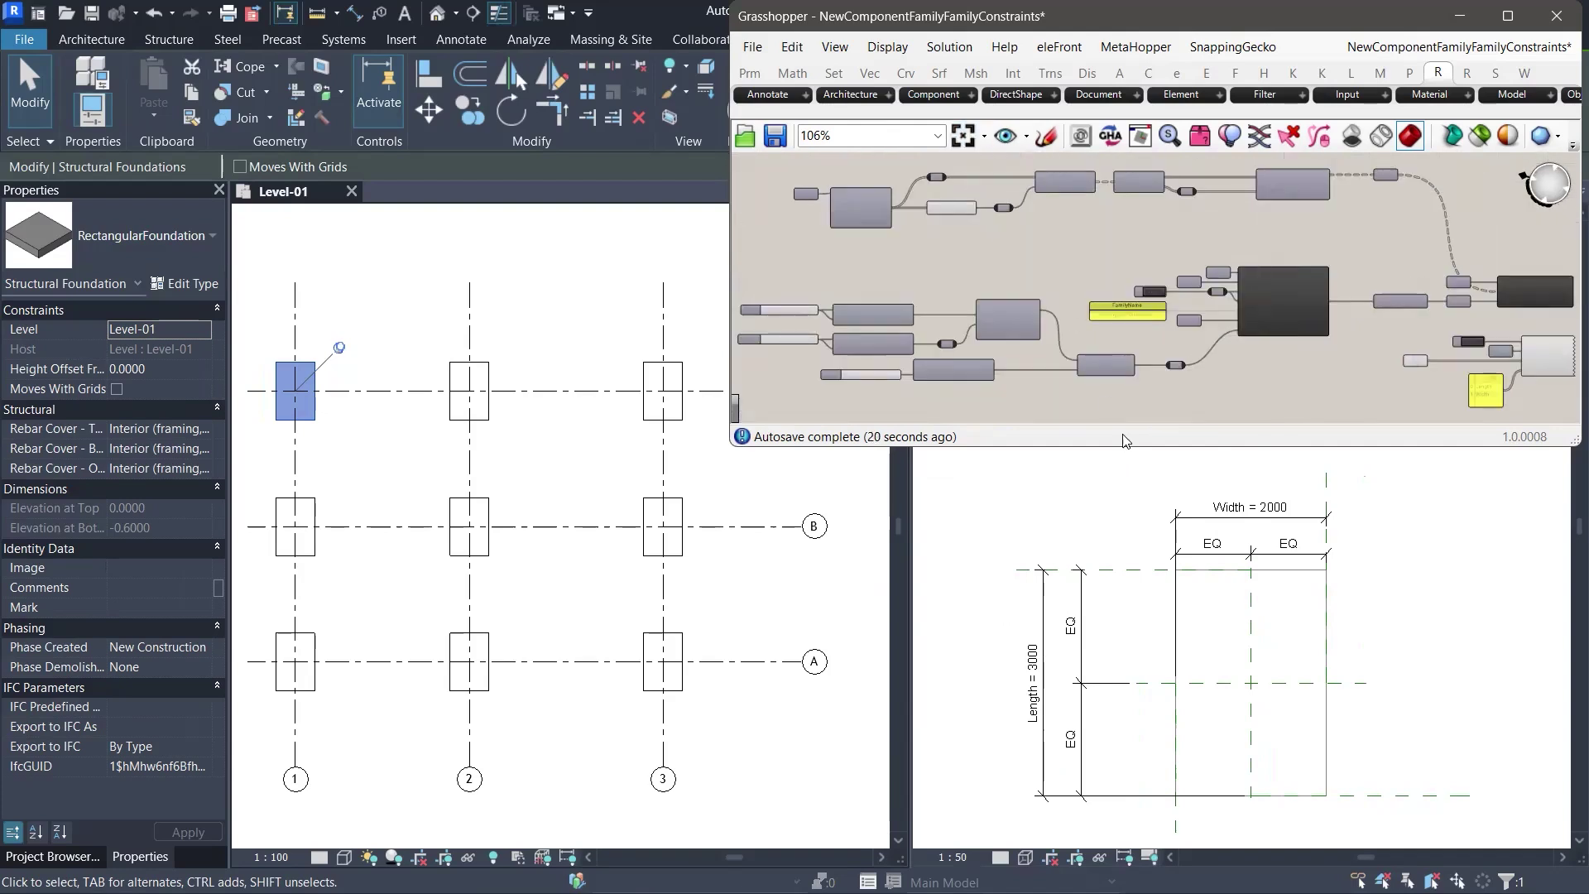